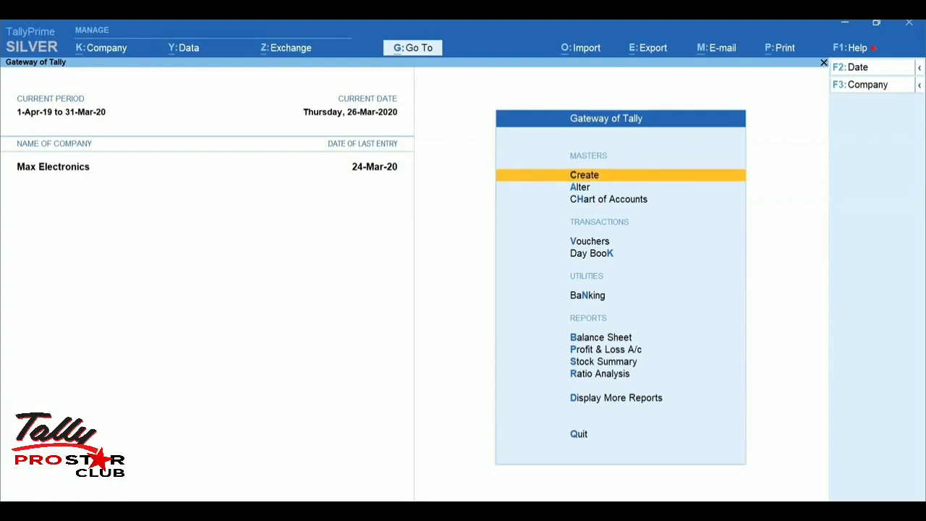
Open the Assembled Desktop stock item for alteration.
{"action": "key", "text": "a"}
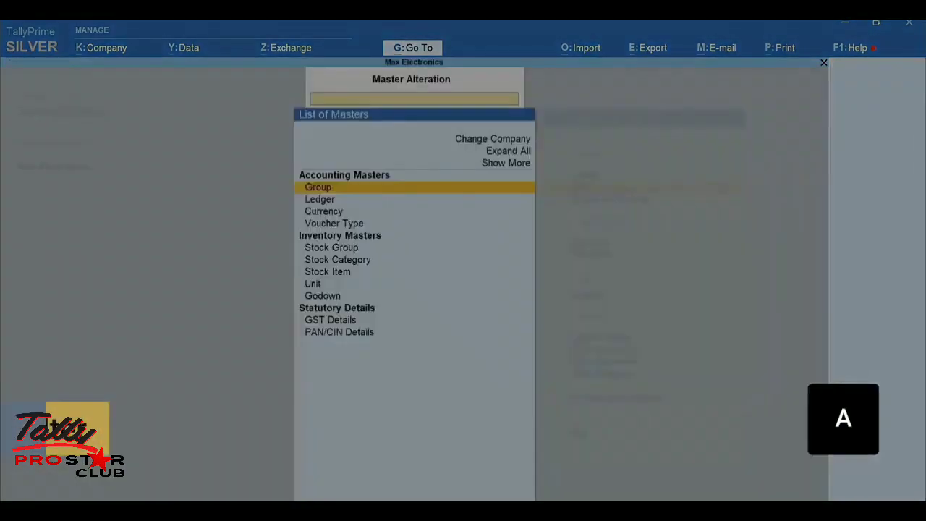
{"action": "key", "text": "Down"}
{"action": "key", "text": "Down"}
{"action": "key", "text": "Down"}
{"action": "key", "text": "Down"}
{"action": "key", "text": "Down"}
{"action": "key", "text": "Down"}
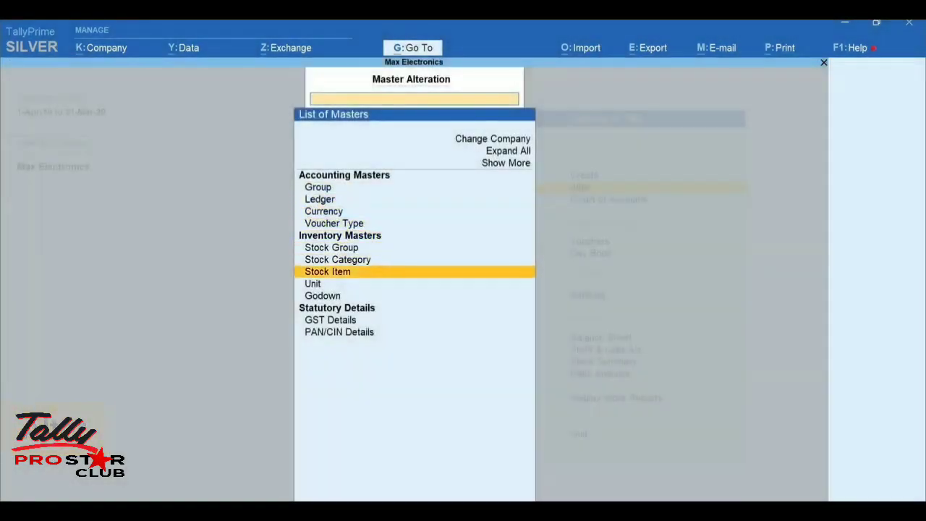
{"action": "key", "text": "Return"}
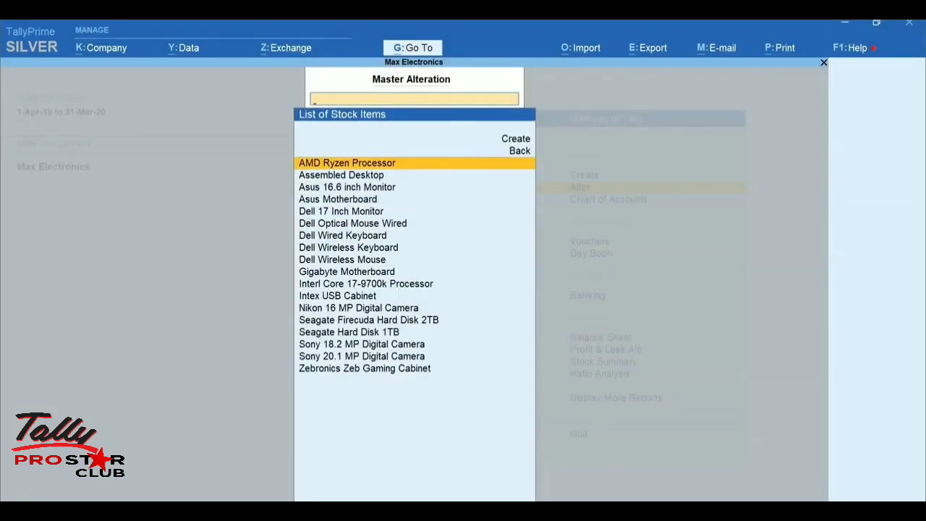
{"action": "key", "text": "Down"}
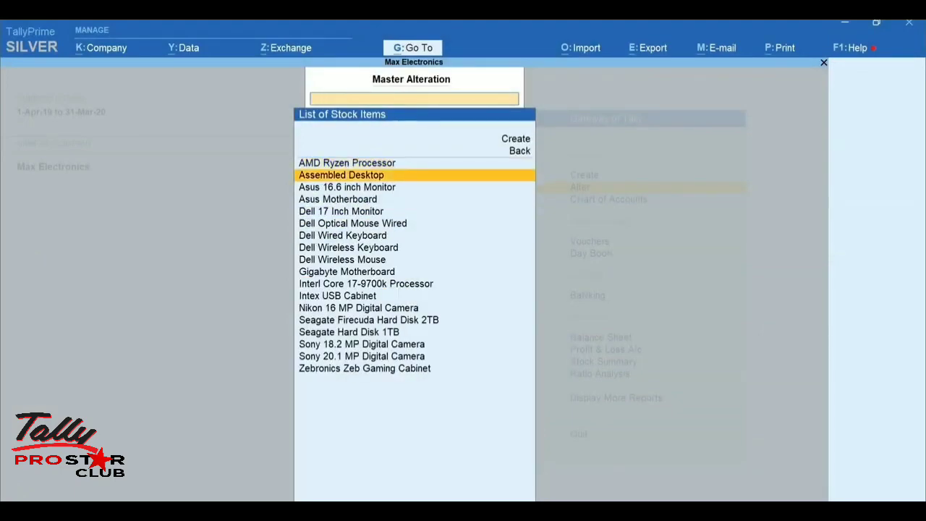
{"action": "key", "text": "Return"}
Show more stock item configurations and set the Components List (Bill of Materials) option to Yes.
{"action": "key", "text": "F12"}
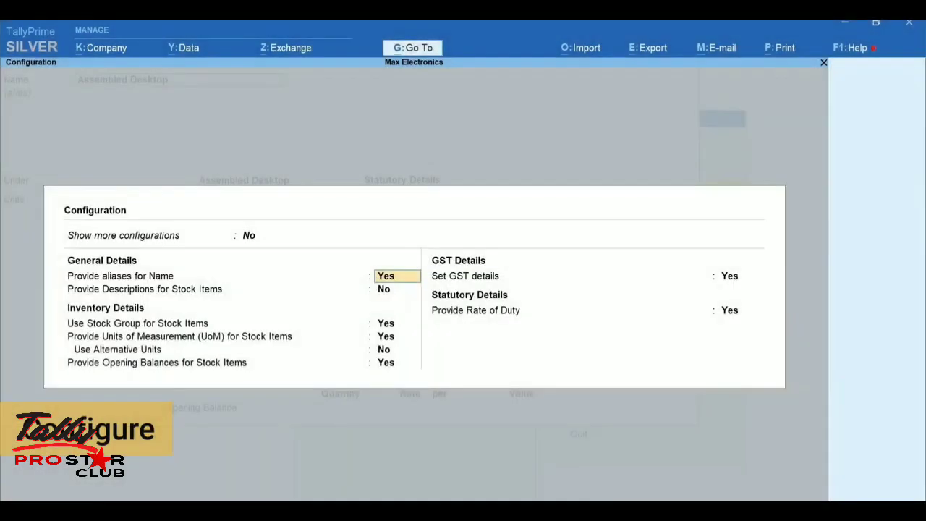
{"action": "key", "text": "Up"}
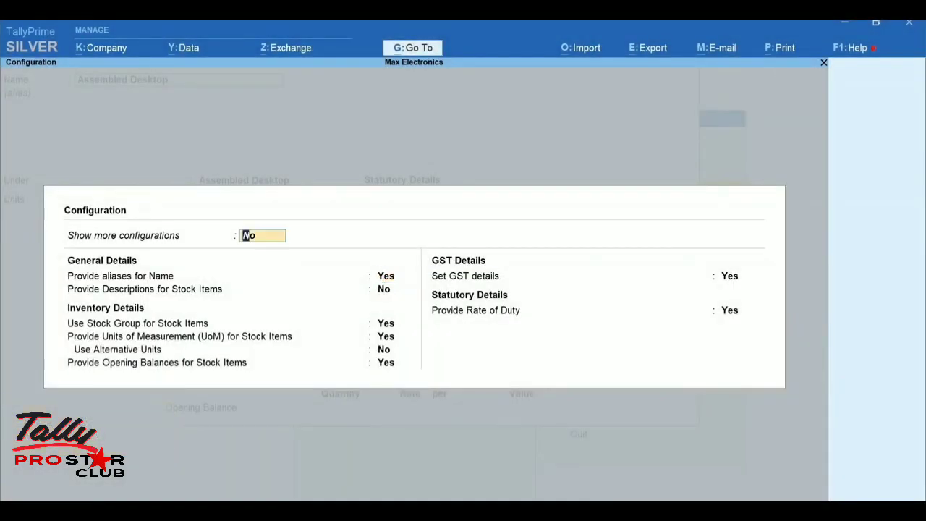
{"action": "type", "text": "y"}
{"action": "key", "text": "Return"}
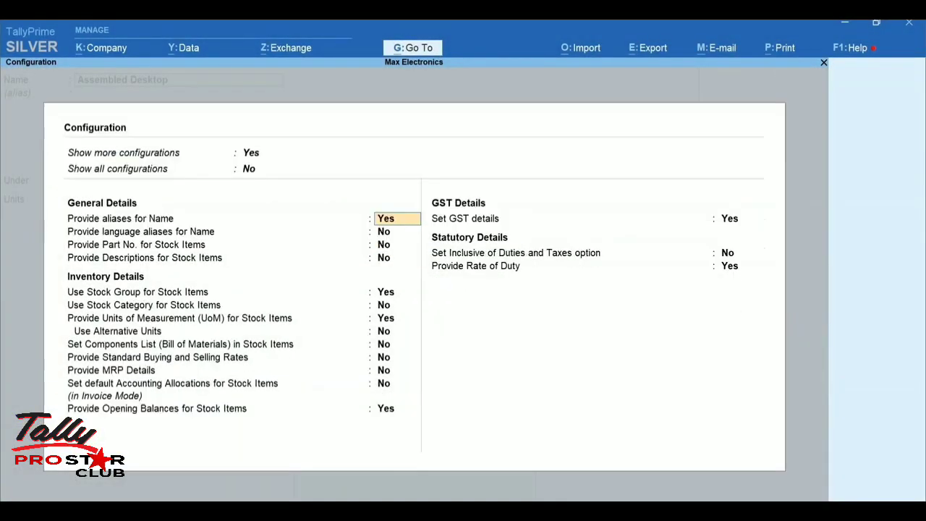
{"action": "key", "text": "Return"}
{"action": "key", "text": "Return"}
{"action": "key", "text": "Return"}
{"action": "key", "text": "Return"}
{"action": "key", "text": "Return"}
{"action": "key", "text": "Return"}
{"action": "key", "text": "Return"}
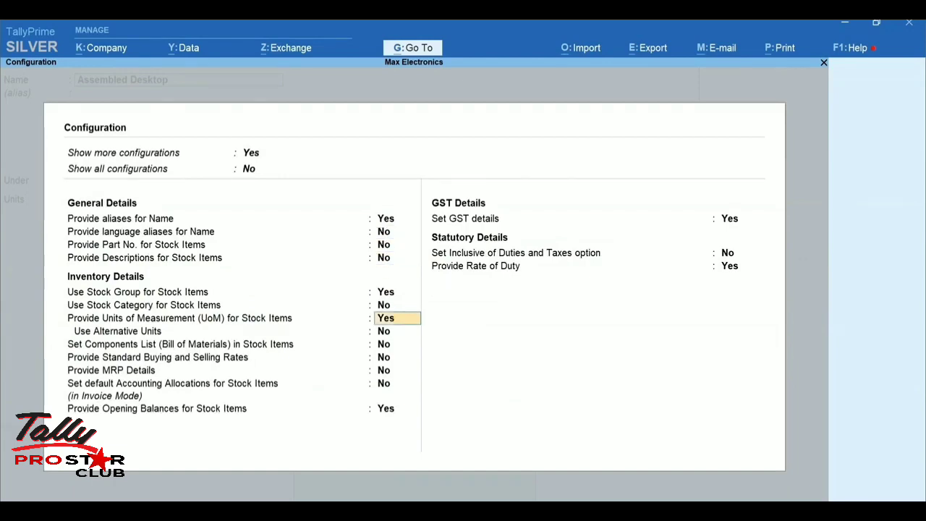
{"action": "key", "text": "Return"}
{"action": "type", "text": "y"}
{"action": "key", "text": "Return"}
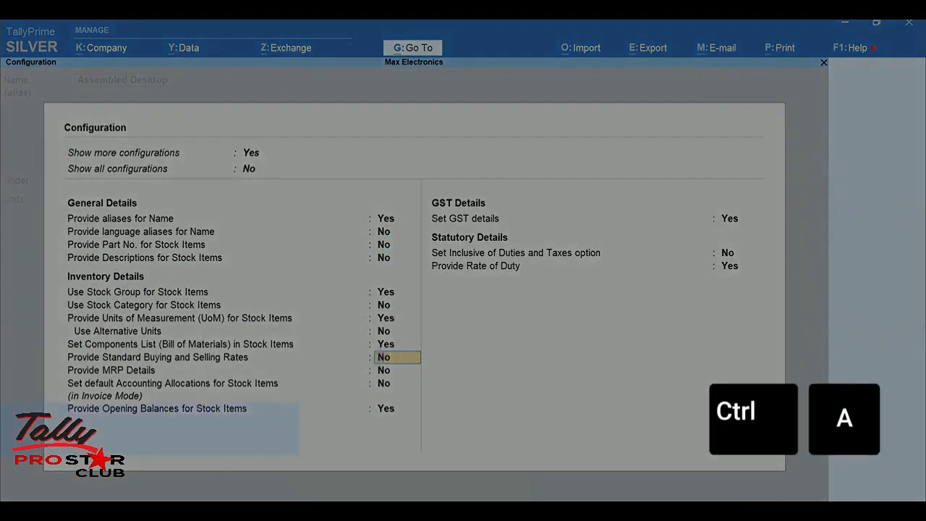
{"action": "key", "text": "ctrl+a"}
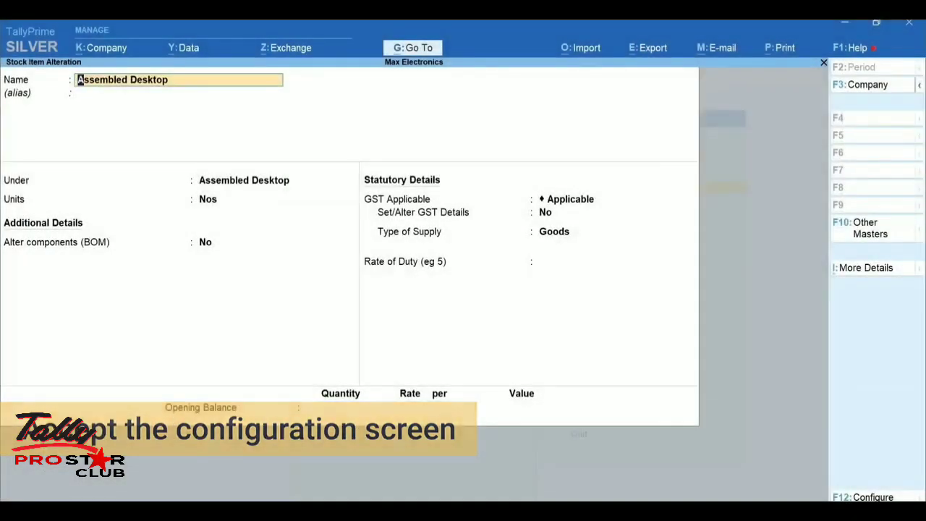
Set Alter components (BOM) to Yes for the Assembled Desktop item.
{"action": "key", "text": "Return"}
{"action": "key", "text": "Return"}
{"action": "key", "text": "Return"}
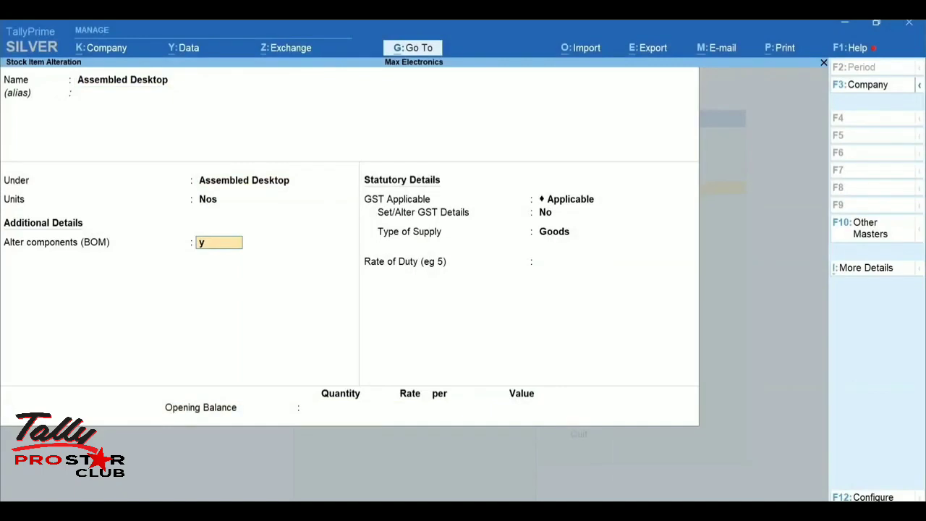
{"action": "type", "text": "y"}
{"action": "key", "text": "Return"}
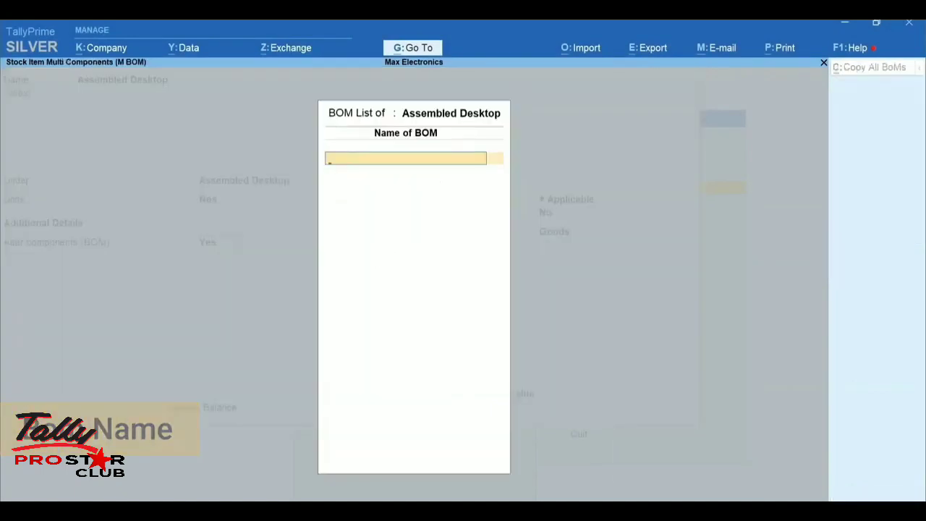
Create a BOM named Standard Desktop with a unit of manufacture of 1.
{"action": "type", "text": "Standard Deskt"}
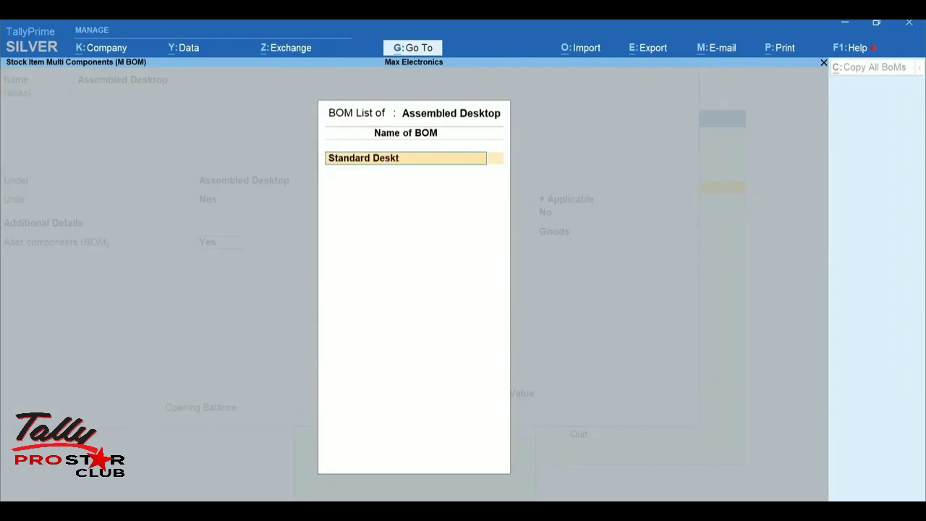
{"action": "type", "text": "op"}
{"action": "key", "text": "Return"}
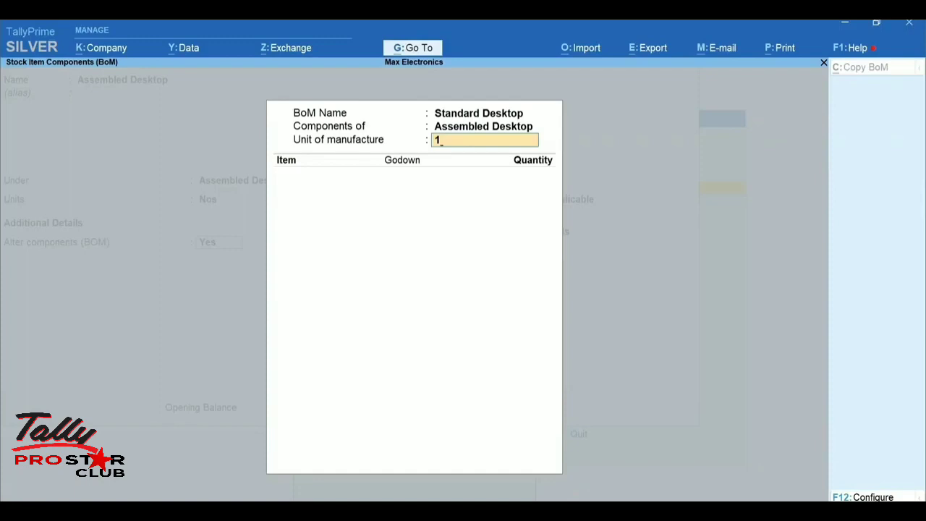
{"action": "key", "text": "Return"}
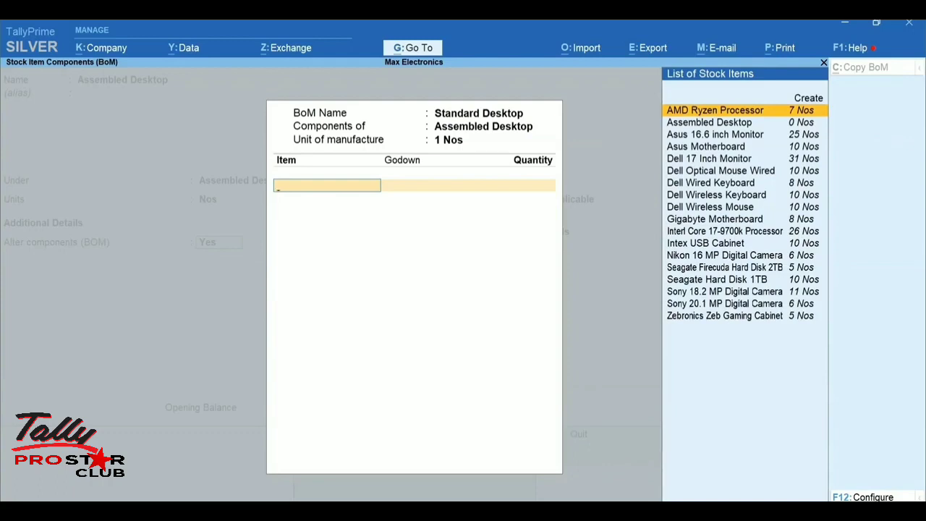
Add the Asus 16.6 inch Monitor from the Warehouse godown to the Standard Desktop BOM, quantity 1.
{"action": "type", "text": "Asu"}
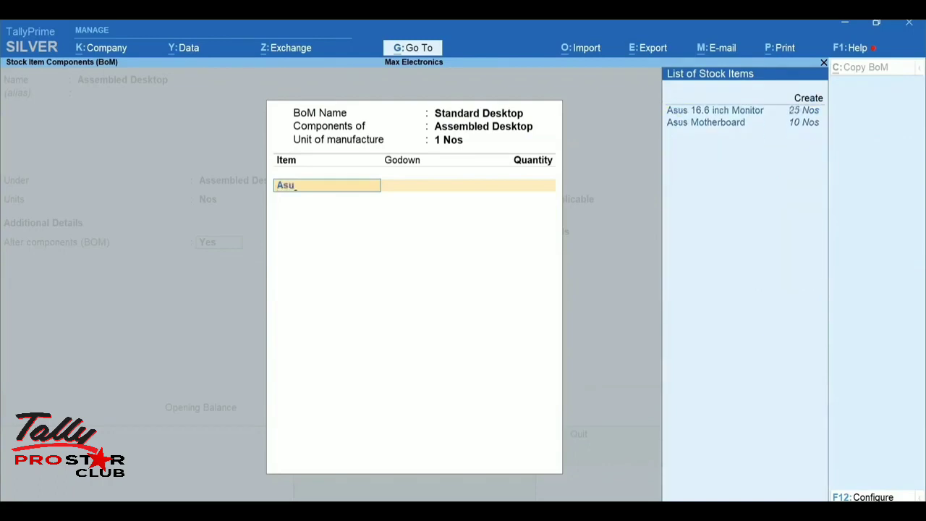
{"action": "key", "text": "Return"}
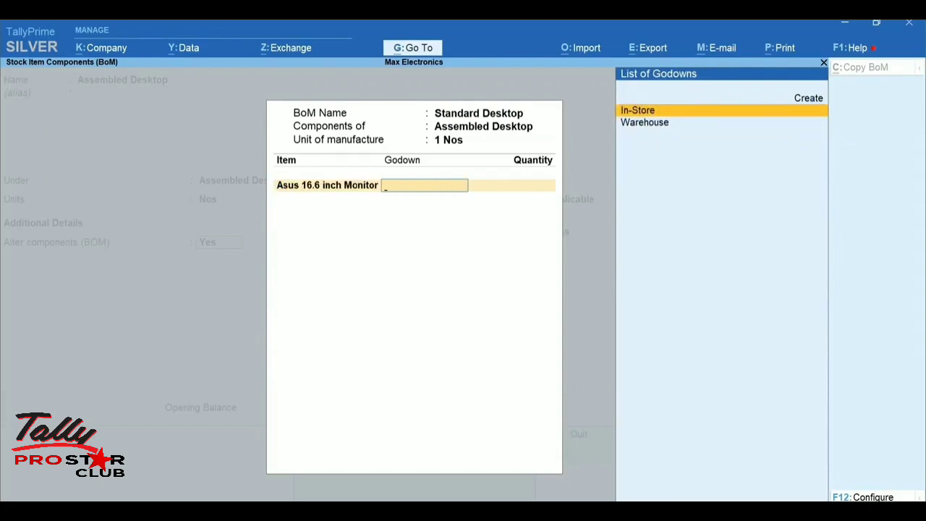
{"action": "key", "text": "Down"}
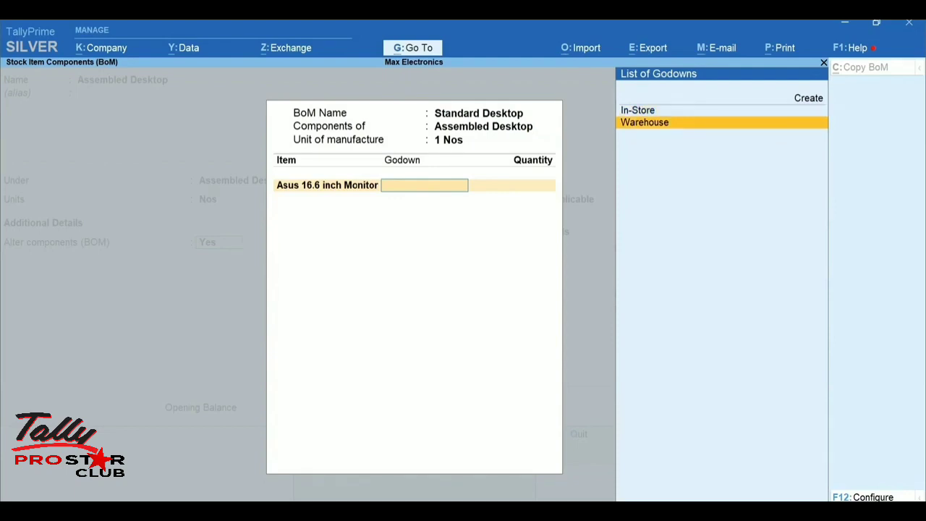
{"action": "key", "text": "Return"}
{"action": "type", "text": "1"}
{"action": "key", "text": "Return"}
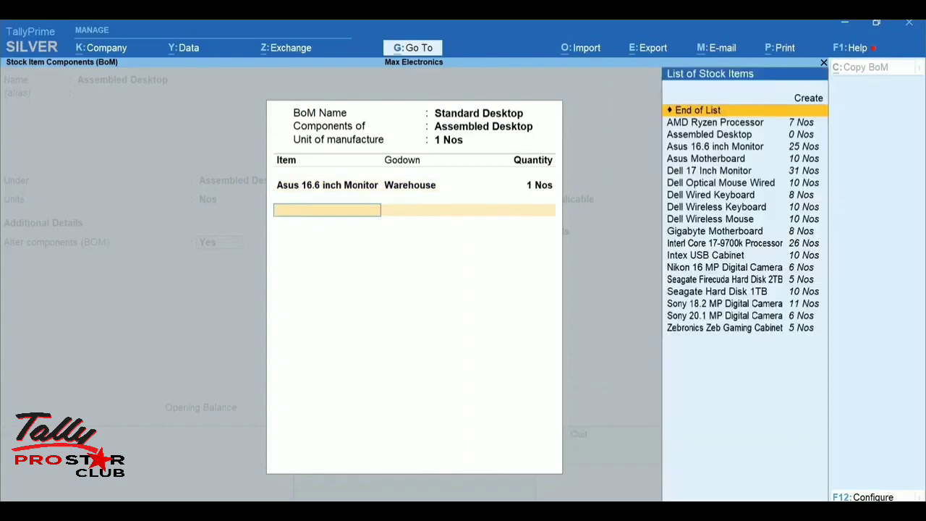
Add the Dell Wired Keyboard from the Warehouse godown to the Standard Desktop BOM, quantity 1.
{"action": "type", "text": "Dell"}
{"action": "key", "text": "Down"}
{"action": "key", "text": "Down"}
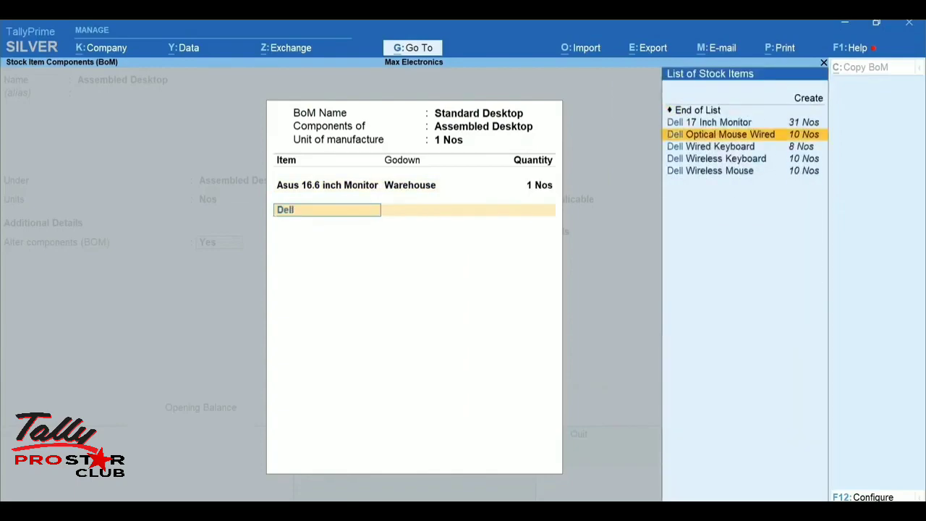
{"action": "key", "text": "Return"}
{"action": "key", "text": "Down"}
{"action": "key", "text": "Return"}
{"action": "type", "text": "1"}
{"action": "key", "text": "Return"}
Add the Dell Optical Mouse Wired from the Warehouse godown to the Standard Desktop BOM, quantity 1.
{"action": "type", "text": "Dell Op"}
{"action": "key", "text": "Return"}
{"action": "key", "text": "Down"}
{"action": "key", "text": "Return"}
{"action": "type", "text": "1"}
{"action": "key", "text": "Return"}
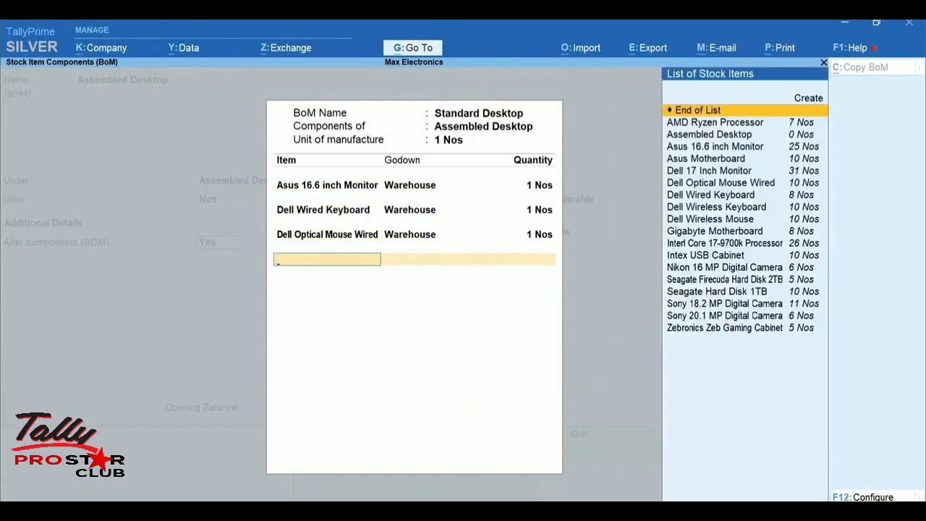
Add the Asus Motherboard from the Warehouse godown to the Standard Desktop BOM, quantity 1.
{"action": "type", "text": "As"}
{"action": "key", "text": "Down"}
{"action": "key", "text": "Down"}
{"action": "key", "text": "Return"}
{"action": "key", "text": "Down"}
{"action": "key", "text": "Return"}
{"action": "key", "text": "1"}
{"action": "key", "text": "Return"}
Add the AMD Ryzen Processor from the Warehouse godown to the Standard Desktop BOM, quantity 1.
{"action": "type", "text": "AM"}
{"action": "key", "text": "Return"}
{"action": "key", "text": "Down"}
{"action": "key", "text": "Return"}
{"action": "type", "text": "1"}
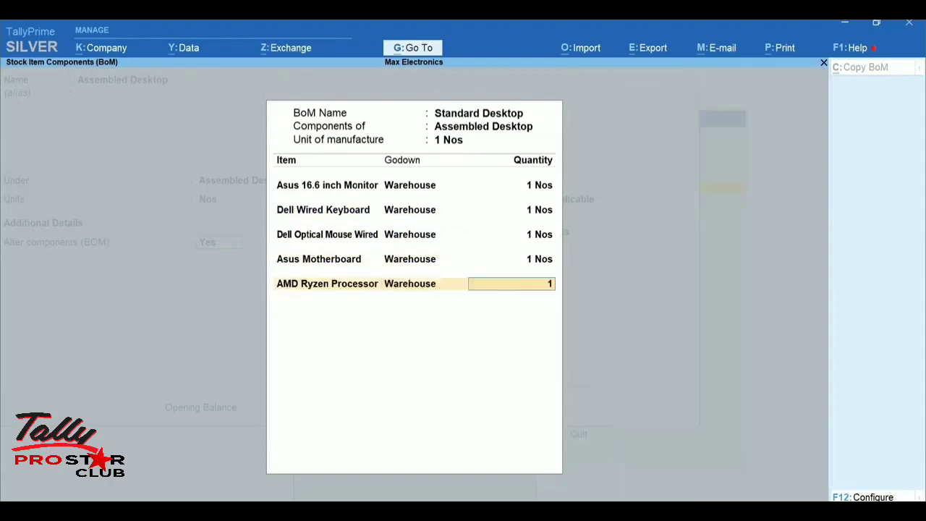
{"action": "key", "text": "Return"}
Add the Seagate Hard Disk 1TB from the Warehouse godown to the Standard Desktop BOM, quantity 1.
{"action": "type", "text": "Se"}
{"action": "key", "text": "Down"}
{"action": "key", "text": "Down"}
{"action": "key", "text": "Return"}
{"action": "key", "text": "Down"}
{"action": "key", "text": "Return"}
{"action": "type", "text": "1"}
{"action": "key", "text": "Return"}
Add the Intex USB Cabinet from the Warehouse godown, quantity 1, and end the Standard Desktop component list.
{"action": "type", "text": "In"}
{"action": "key", "text": "Return"}
{"action": "key", "text": "Down"}
{"action": "key", "text": "Return"}
{"action": "type", "text": "1"}
{"action": "key", "text": "Return"}
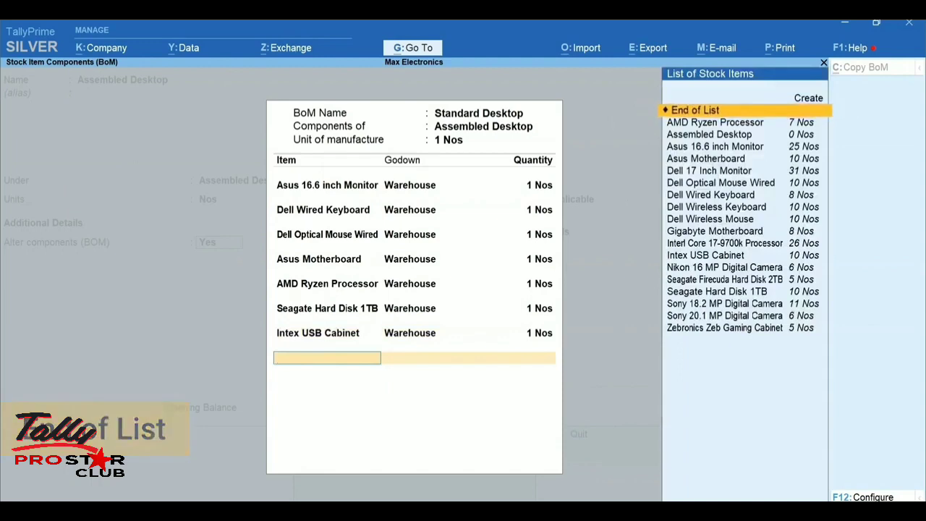
{"action": "key", "text": "Return"}
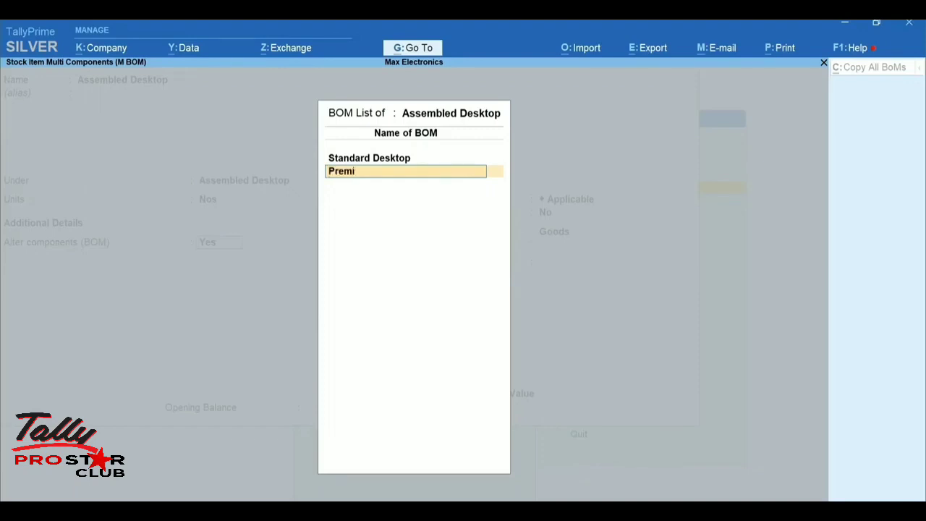
Create a second BOM named Premium Desktop with a unit of manufacture of 1.
{"action": "type", "text": "p"}
{"action": "key", "text": "Return"}
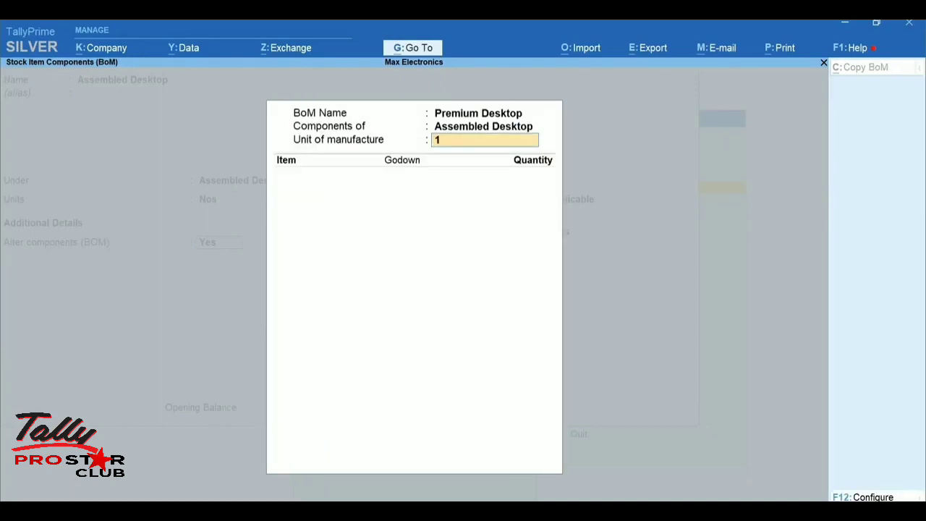
{"action": "key", "text": "Return"}
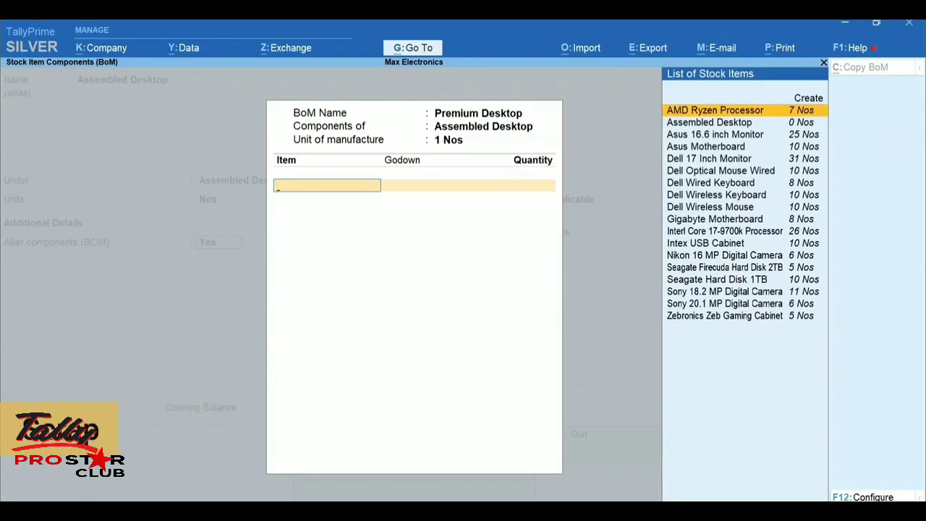
Set Define Type of Component for BOM to Yes in the BOM configuration.
{"action": "key", "text": "F12"}
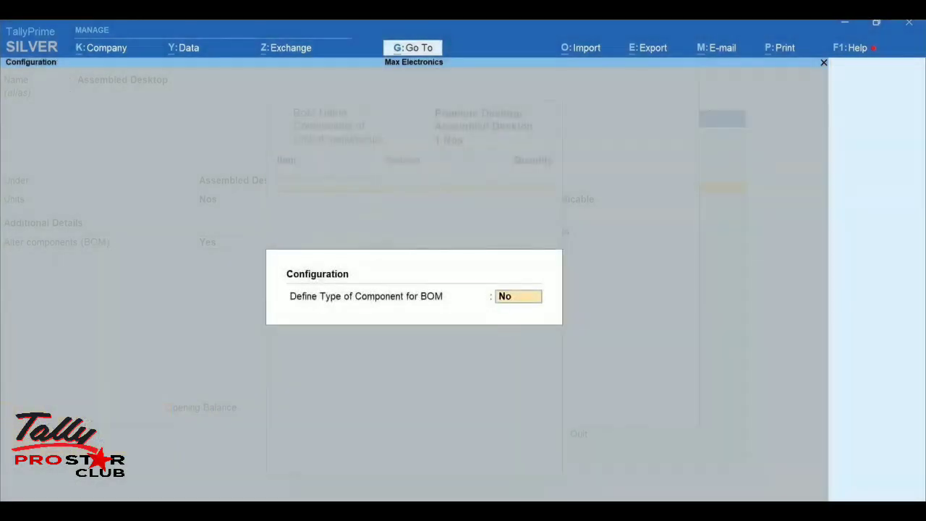
{"action": "type", "text": "y"}
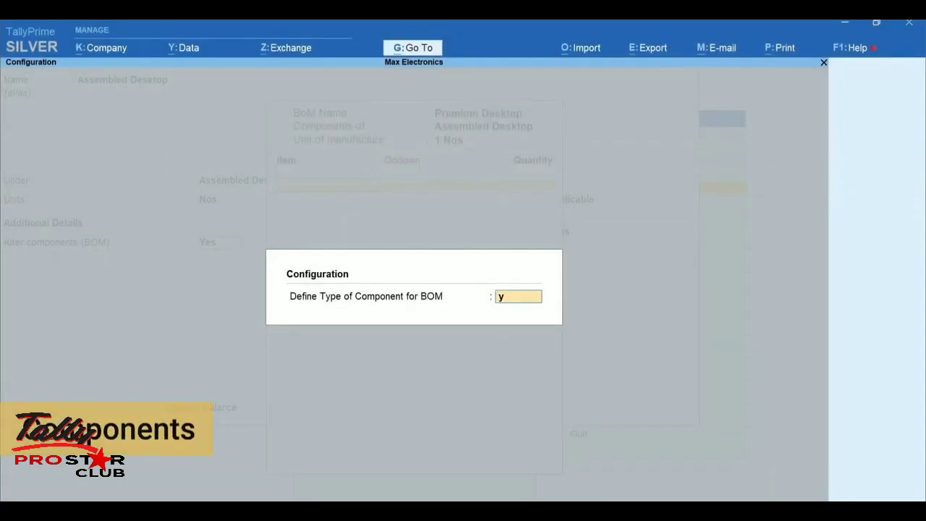
{"action": "key", "text": "Return"}
Add the Dell 17 Inch Monitor from the Warehouse godown to the Premium Desktop BOM as a Component, quantity 1.
{"action": "key", "text": "Down"}
{"action": "key", "text": "Down"}
{"action": "key", "text": "Down"}
{"action": "key", "text": "Down"}
{"action": "key", "text": "Return"}
{"action": "key", "text": "Down"}
{"action": "key", "text": "Return"}
{"action": "key", "text": "Return"}
{"action": "type", "text": "1"}
{"action": "key", "text": "Return"}
Add the Dell Wireless Keyboard from the Warehouse godown to the Premium Desktop BOM as a Component, quantity 1.
{"action": "key", "text": "Down"}
{"action": "key", "text": "Down"}
{"action": "key", "text": "Down"}
{"action": "key", "text": "Down"}
{"action": "key", "text": "Down"}
{"action": "key", "text": "Down"}
{"action": "key", "text": "Down"}
{"action": "key", "text": "Down"}
{"action": "key", "text": "Return"}
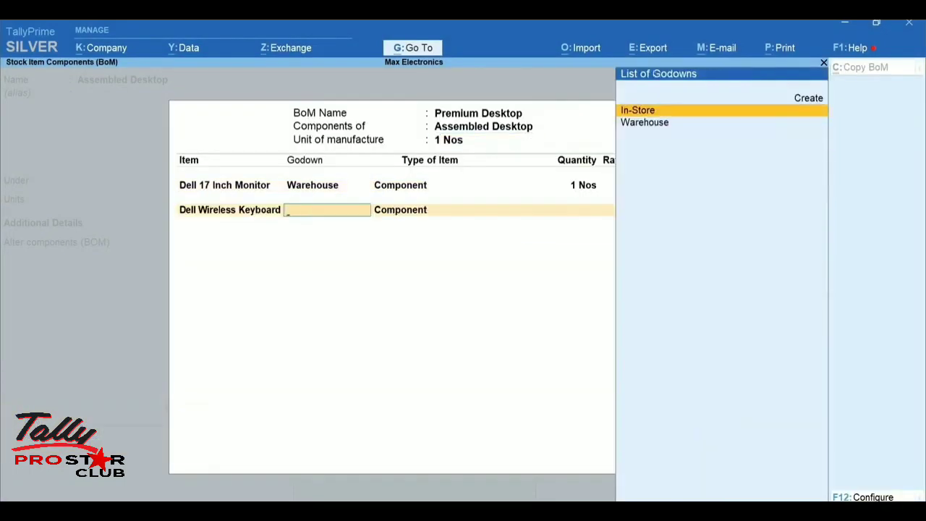
{"action": "key", "text": "Down"}
{"action": "key", "text": "Return"}
{"action": "key", "text": "Return"}
{"action": "type", "text": "1"}
{"action": "key", "text": "Return"}
Add the Dell Wireless Mouse from the Warehouse godown to the Premium Desktop BOM as a Component, quantity 1.
{"action": "type", "text": "Dell"}
{"action": "key", "text": "Down"}
{"action": "key", "text": "Down"}
{"action": "key", "text": "Down"}
{"action": "key", "text": "Down"}
{"action": "key", "text": "Return"}
{"action": "key", "text": "Down"}
{"action": "key", "text": "Return"}
{"action": "key", "text": "Return"}
{"action": "key", "text": "1"}
{"action": "key", "text": "Return"}
Add the Gigabyte Motherboard from the Warehouse godown to the Premium Desktop BOM as a Component, quantity 1.
{"action": "type", "text": "Gi"}
{"action": "key", "text": "Return"}
{"action": "key", "text": "Down"}
{"action": "key", "text": "Return"}
{"action": "key", "text": "Return"}
{"action": "key", "text": "1"}
{"action": "key", "text": "Return"}
Add the AMD Ryzen Processor from the Warehouse godown to the Premium Desktop BOM as a Component, quantity 1.
{"action": "type", "text": "Am"}
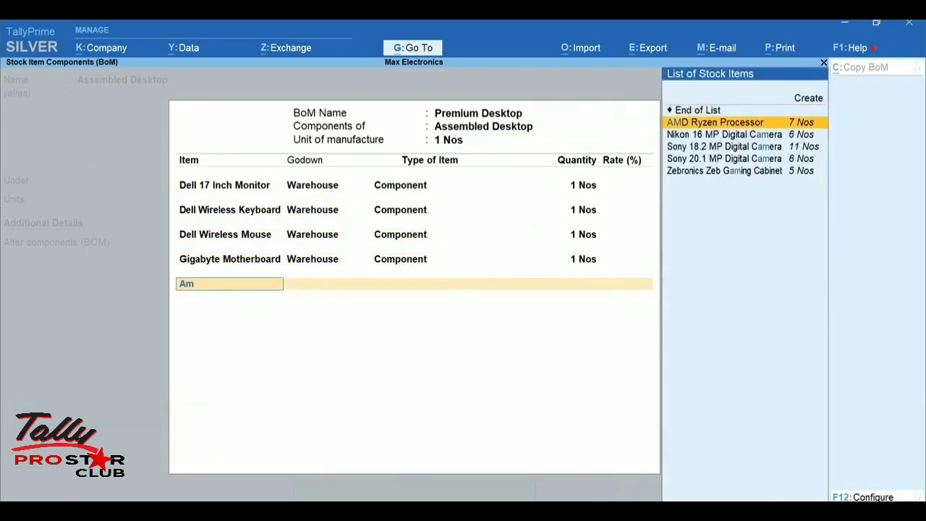
{"action": "key", "text": "Return"}
{"action": "key", "text": "Down"}
{"action": "key", "text": "Return"}
{"action": "key", "text": "Return"}
{"action": "key", "text": "1"}
{"action": "key", "text": "Return"}
Add the Seagate Firecuda Hard Disk 2TB from the Warehouse godown to the Premium Desktop BOM as a Component, quantity 1.
{"action": "type", "text": "Se"}
{"action": "key", "text": "Return"}
{"action": "key", "text": "Down"}
{"action": "key", "text": "Return"}
{"action": "key", "text": "Return"}
{"action": "key", "text": "1"}
{"action": "key", "text": "Return"}
Add the Zebronics Zeb Gaming Cabinet from the Warehouse godown to the Premium Desktop BOM as a Component, quantity 1.
{"action": "type", "text": "Z"}
{"action": "key", "text": "Return"}
{"action": "key", "text": "Down"}
{"action": "key", "text": "Return"}
{"action": "key", "text": "Return"}
{"action": "key", "text": "1"}
{"action": "key", "text": "Return"}
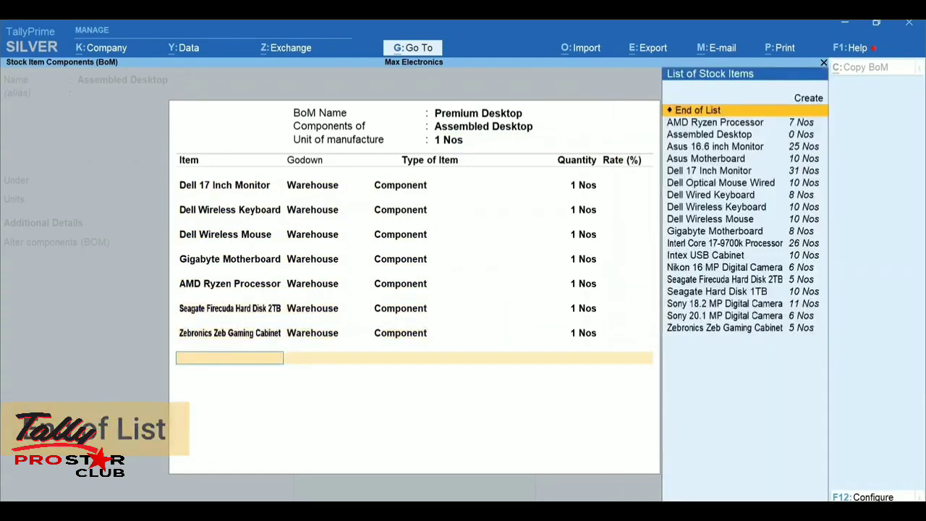
End the Premium Desktop component list and save the BOM list with the Assembled Desktop stock item.
{"action": "key", "text": "Return"}
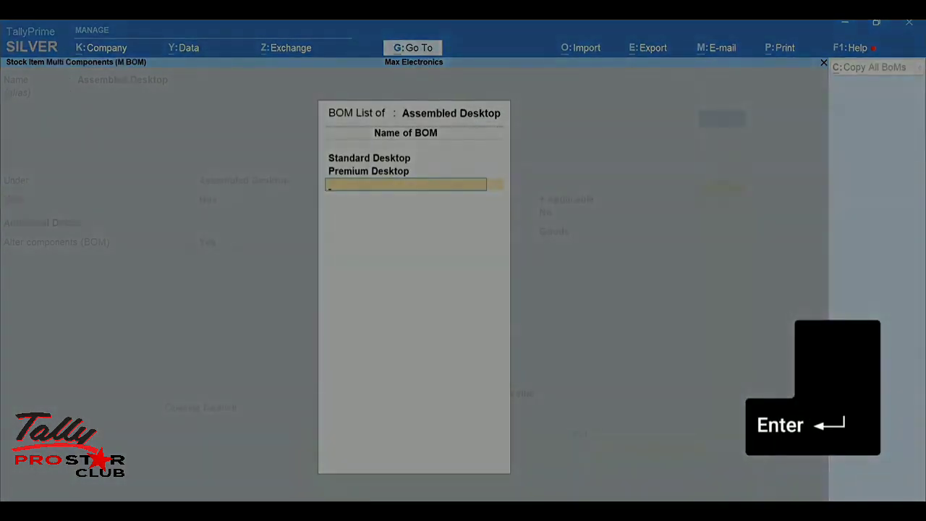
{"action": "key", "text": "ctrl+a"}
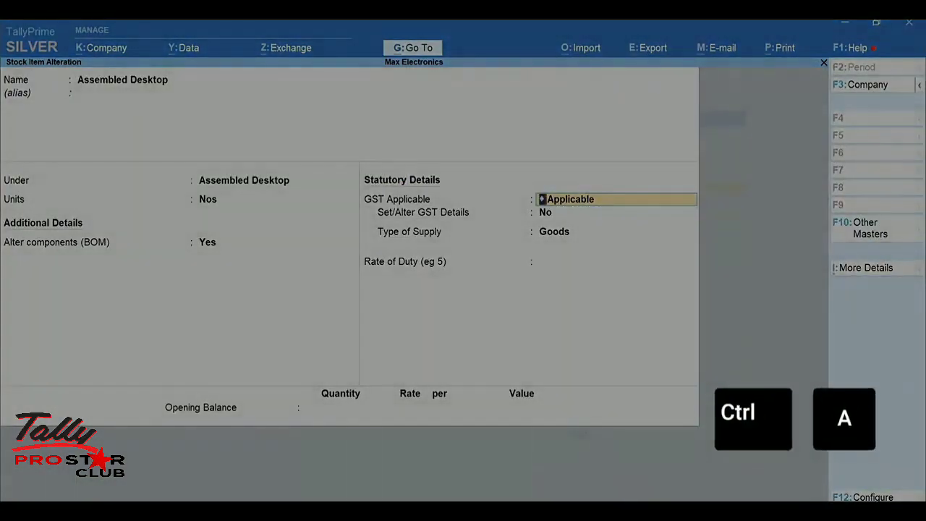
{"action": "key", "text": "ctrl+a"}
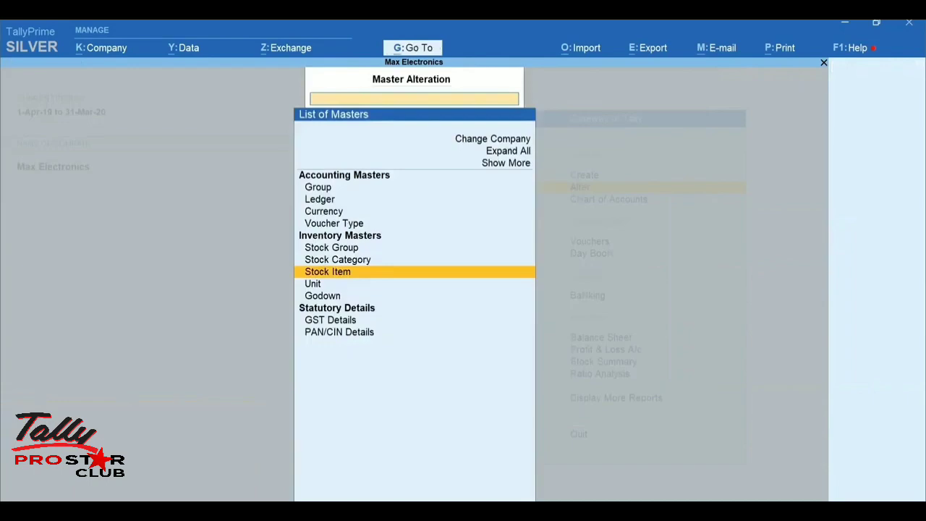
View the Cost Estimation report for the Assembled Desktop stock group with all BOMs shown, and close it.
{"action": "key", "text": "alt+g"}
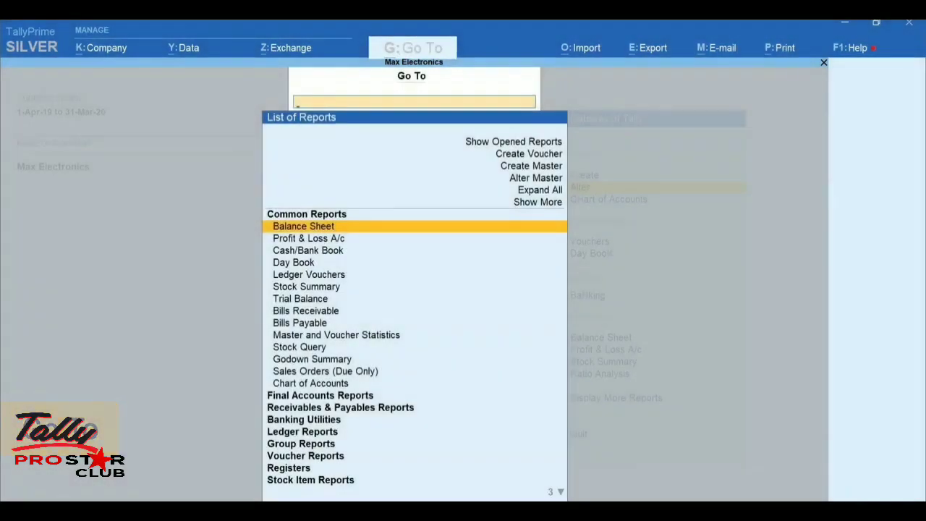
{"action": "type", "text": "Cost Estim"}
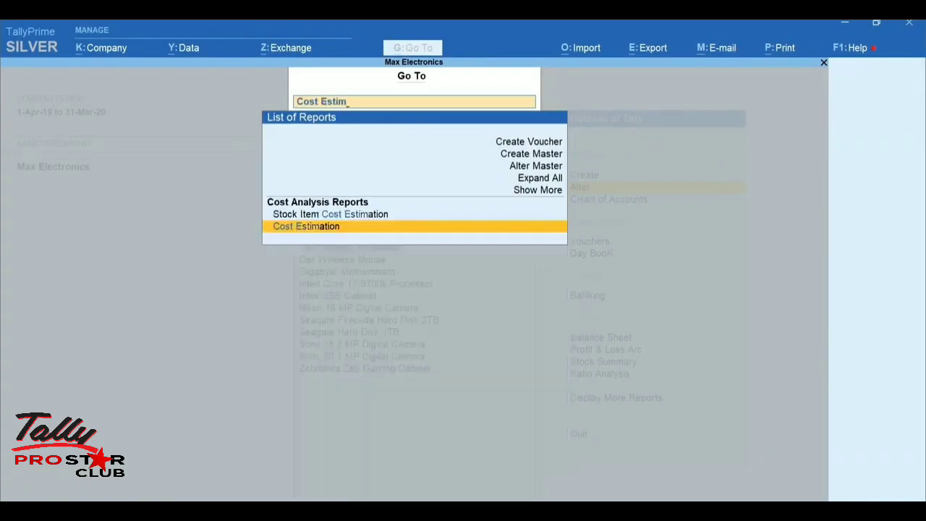
{"action": "key", "text": "Return"}
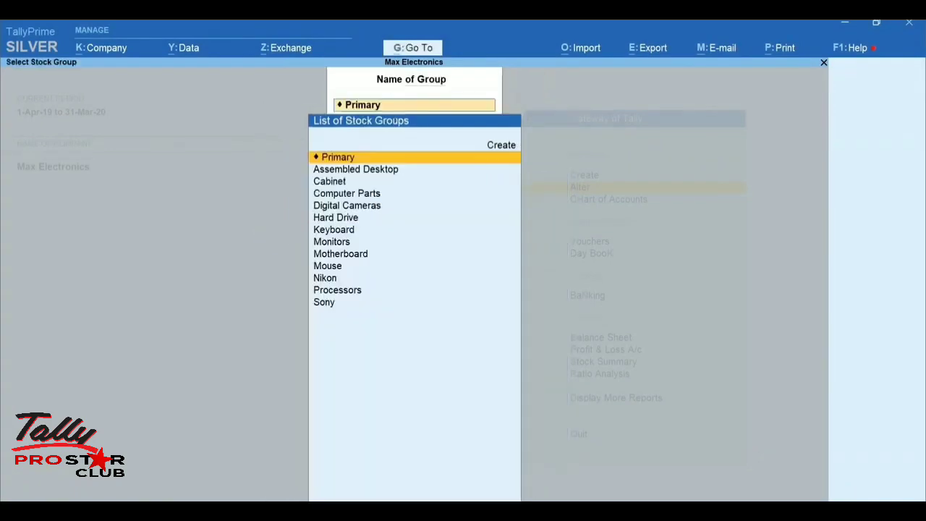
{"action": "key", "text": "Down"}
{"action": "key", "text": "Return"}
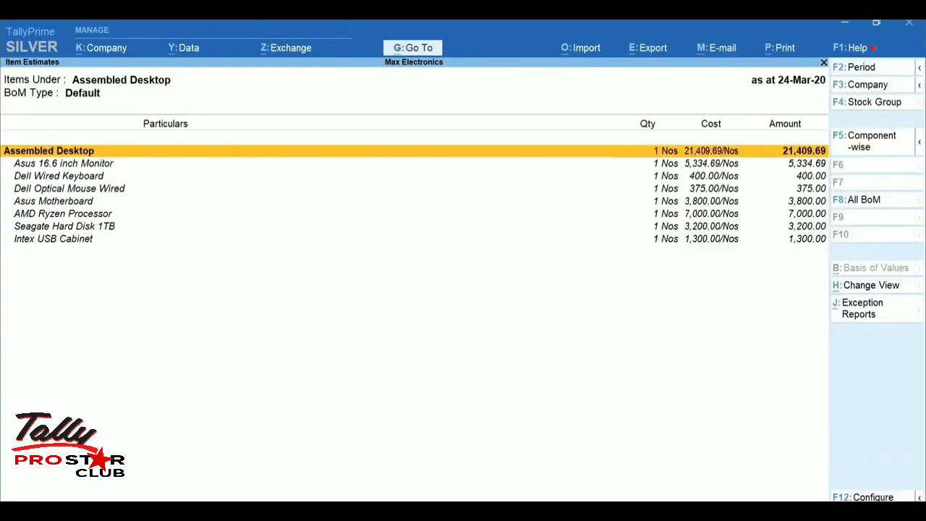
{"action": "key", "text": "F8"}
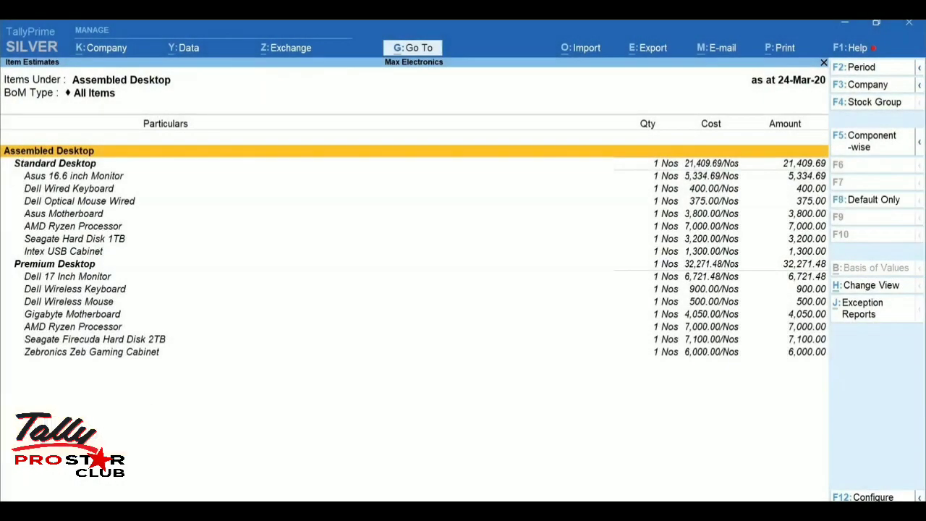
{"action": "key", "text": "Down"}
{"action": "key", "text": "Escape"}
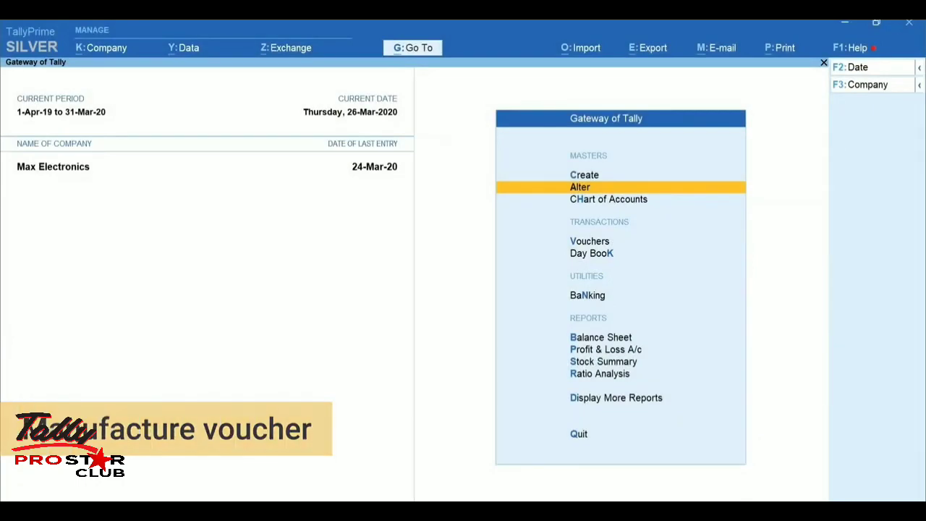
Start a new Stock Journal inventory voucher from the other voucher types.
{"action": "key", "text": "v"}
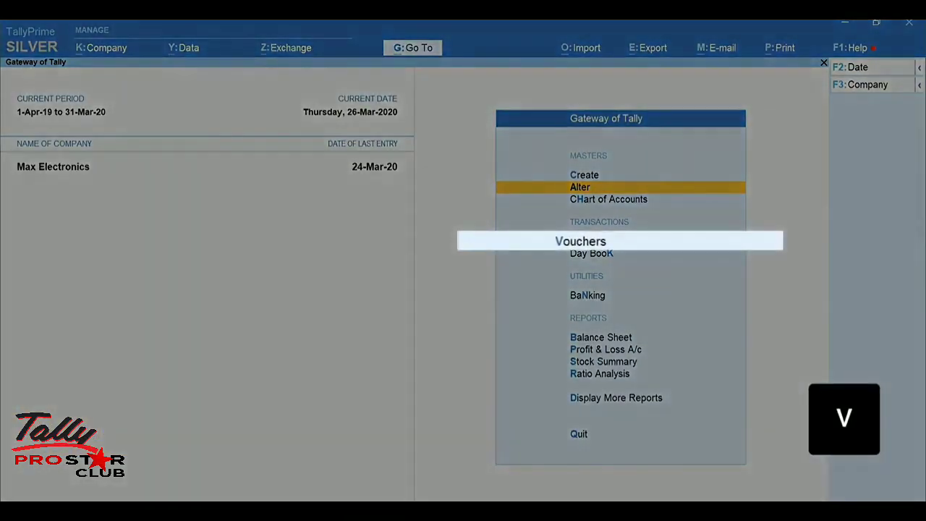
{"action": "key", "text": "F10"}
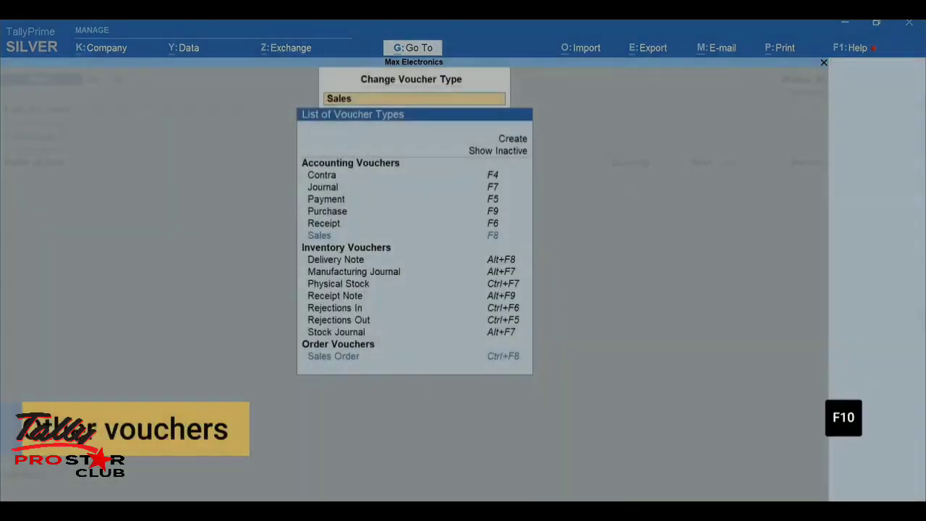
{"action": "key", "text": "Down"}
{"action": "key", "text": "Down"}
{"action": "key", "text": "Down"}
{"action": "key", "text": "Down"}
{"action": "key", "text": "Down"}
{"action": "key", "text": "Down"}
{"action": "key", "text": "Down"}
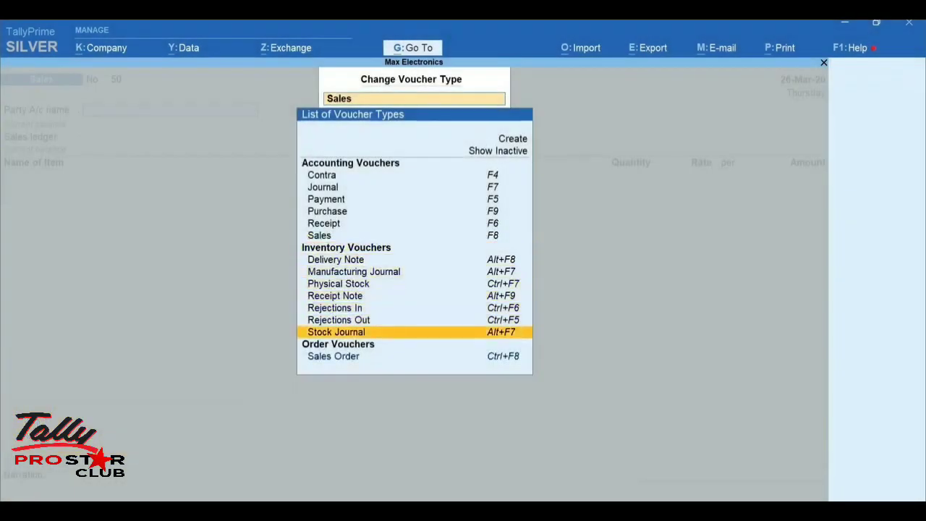
{"action": "key", "text": "Return"}
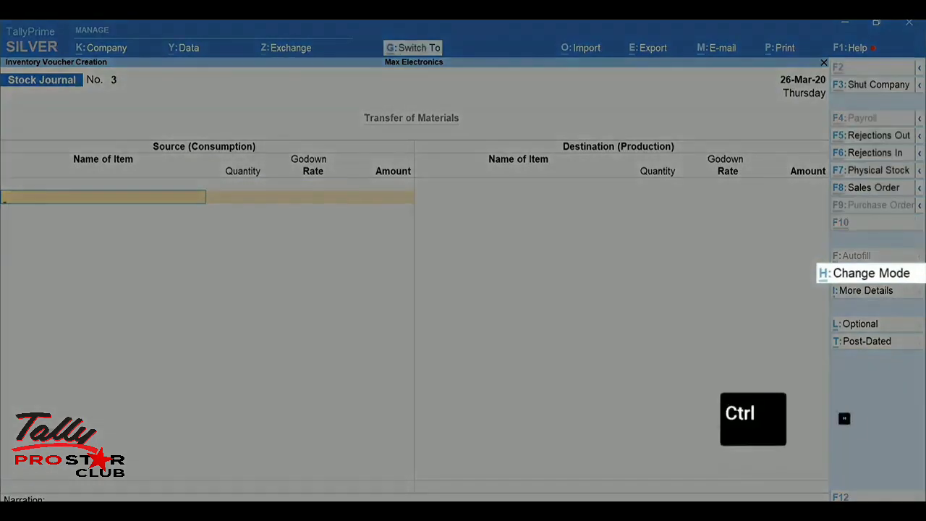
Change the voucher's mode to Use for Manufacturing Journal.
{"action": "key", "text": "ctrl+h"}
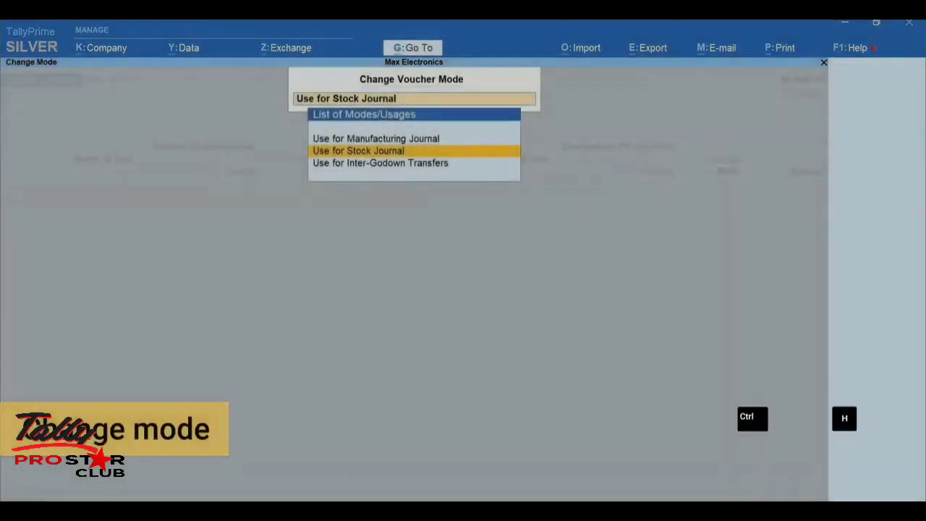
{"action": "key", "text": "Up"}
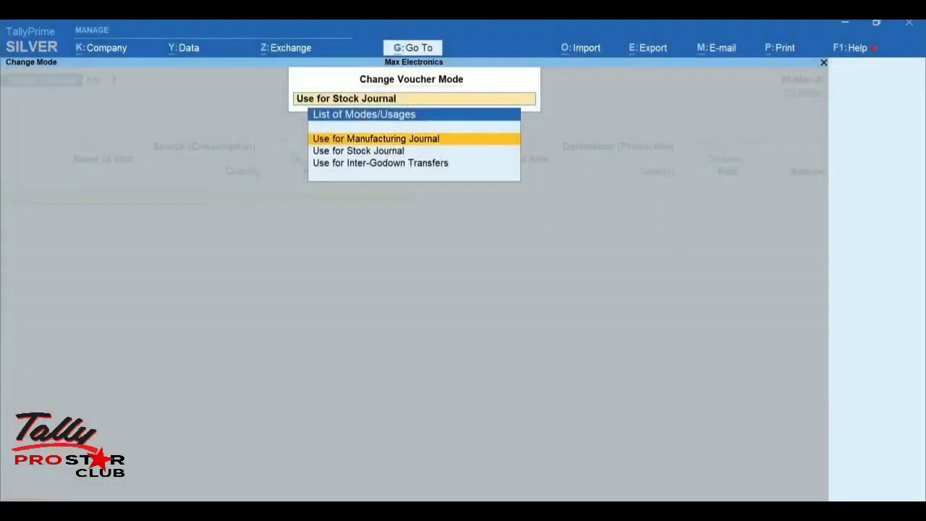
{"action": "key", "text": "Return"}
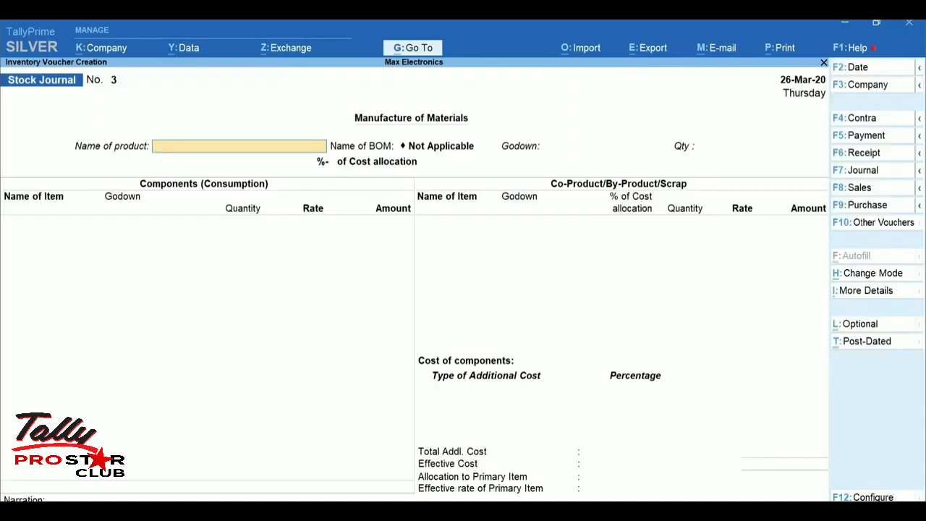
Set the product to Assembled Desktop with the Standard Desktop BOM, Warehouse godown and a quantity of 4.
{"action": "type", "text": "As"}
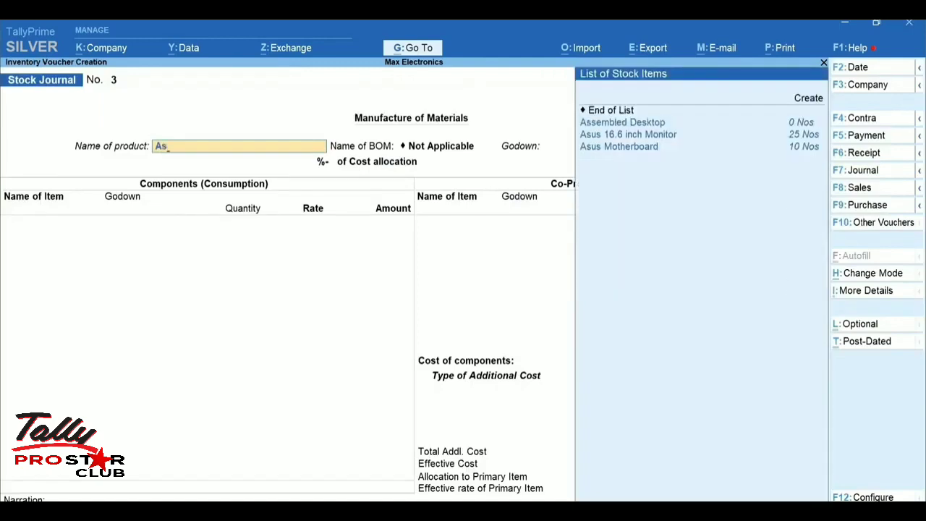
{"action": "key", "text": "Return"}
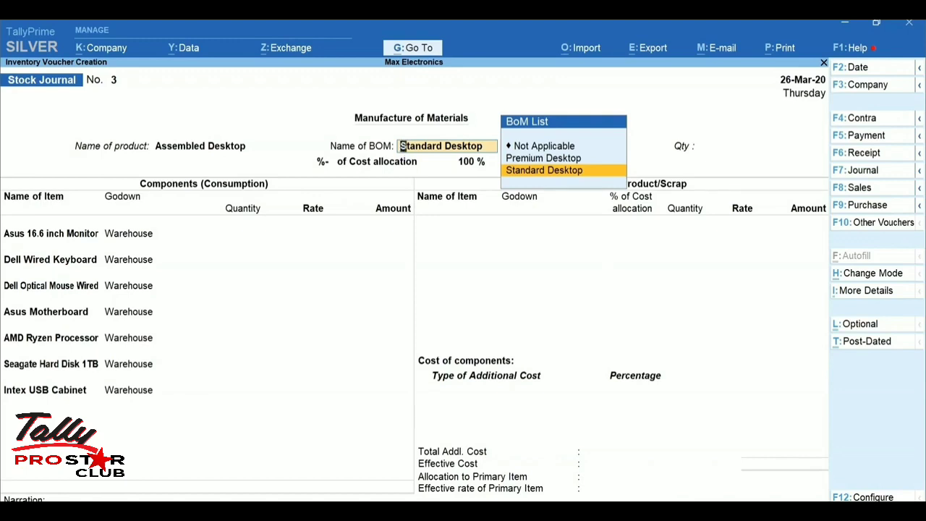
{"action": "key", "text": "Return"}
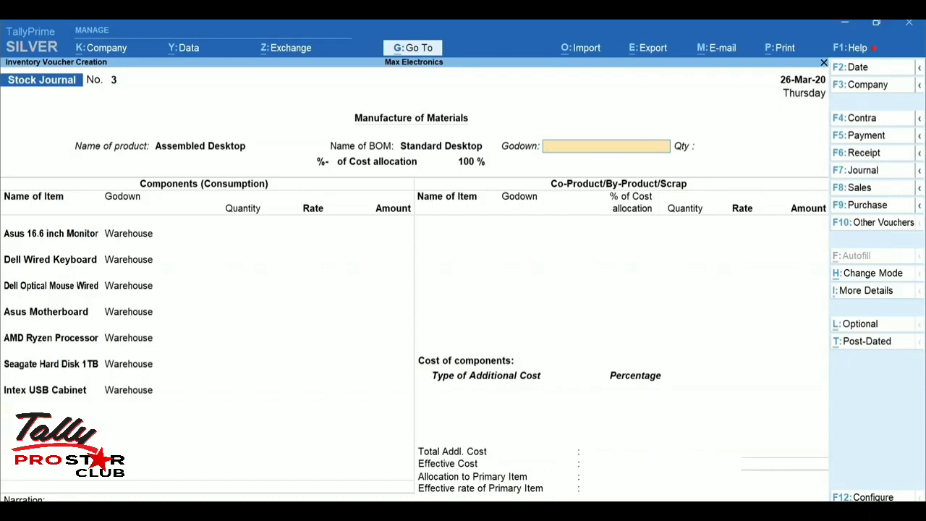
{"action": "key", "text": "Return"}
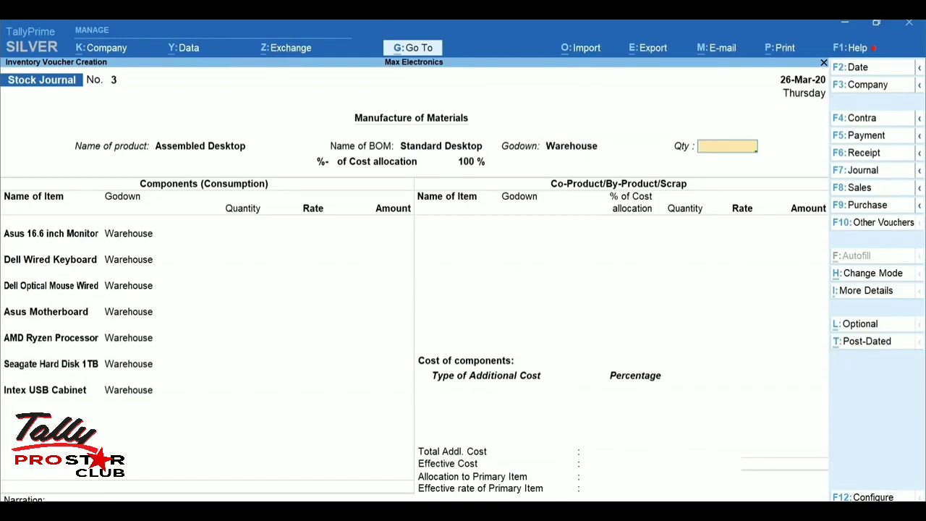
{"action": "type", "text": "4"}
{"action": "key", "text": "Return"}
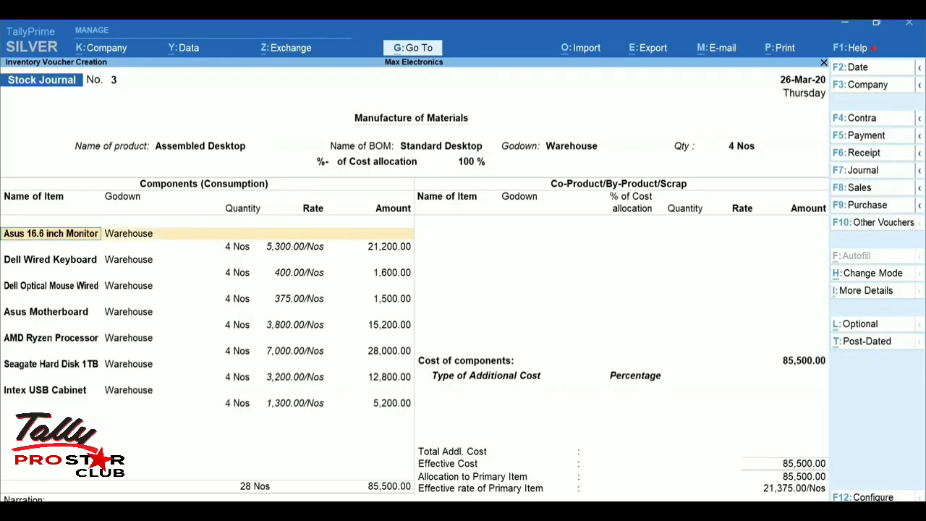
Accept all the prefilled component consumption lines and end the co-product/by-product/scrap list without adding an item.
{"action": "key", "text": "Return"}
{"action": "key", "text": "Return"}
{"action": "key", "text": "Return"}
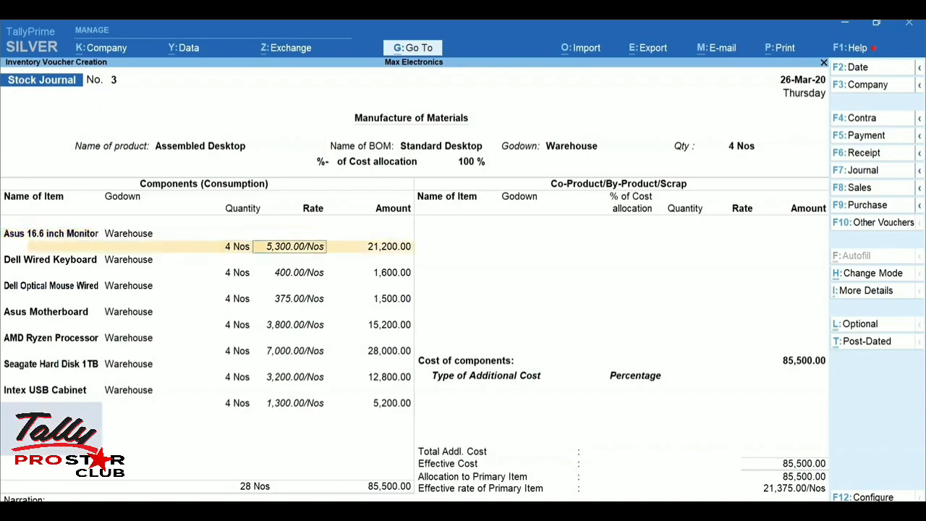
{"action": "key", "text": "Return"}
{"action": "key", "text": "Return"}
{"action": "key", "text": "Return"}
{"action": "key", "text": "Return"}
{"action": "key", "text": "Return"}
{"action": "key", "text": "Return"}
{"action": "key", "text": "Return"}
{"action": "key", "text": "Return"}
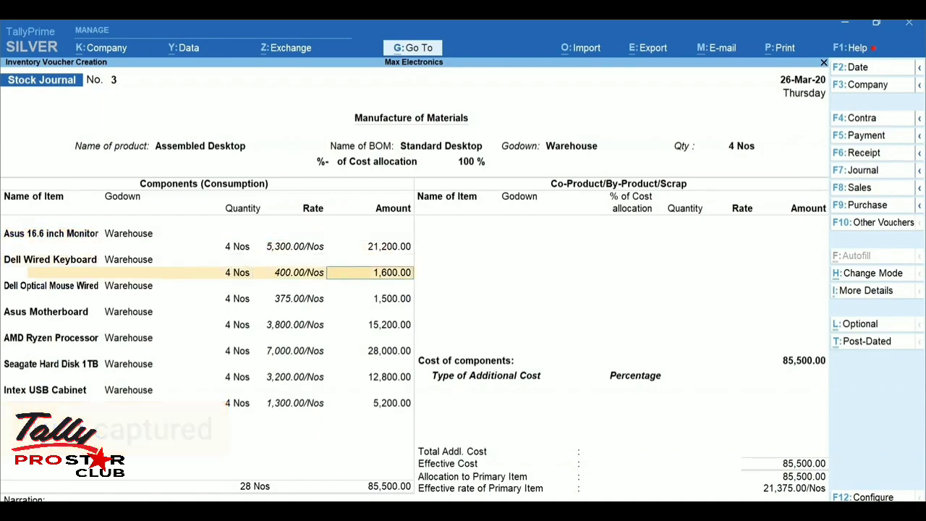
{"action": "key", "text": "Return"}
{"action": "key", "text": "Return"}
{"action": "key", "text": "Return"}
{"action": "key", "text": "Return"}
{"action": "key", "text": "Return"}
{"action": "key", "text": "Return"}
{"action": "key", "text": "Return"}
{"action": "key", "text": "Return"}
{"action": "key", "text": "Return"}
{"action": "key", "text": "Return"}
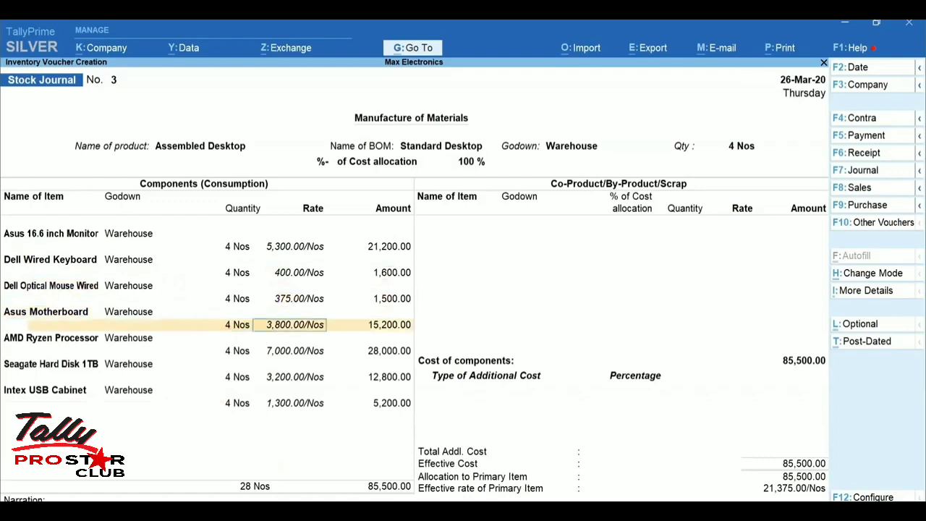
{"action": "key", "text": "Return"}
{"action": "key", "text": "Return"}
{"action": "key", "text": "Return"}
{"action": "key", "text": "Return"}
{"action": "key", "text": "Return"}
{"action": "key", "text": "Return"}
{"action": "key", "text": "Return"}
{"action": "key", "text": "Return"}
{"action": "key", "text": "Return"}
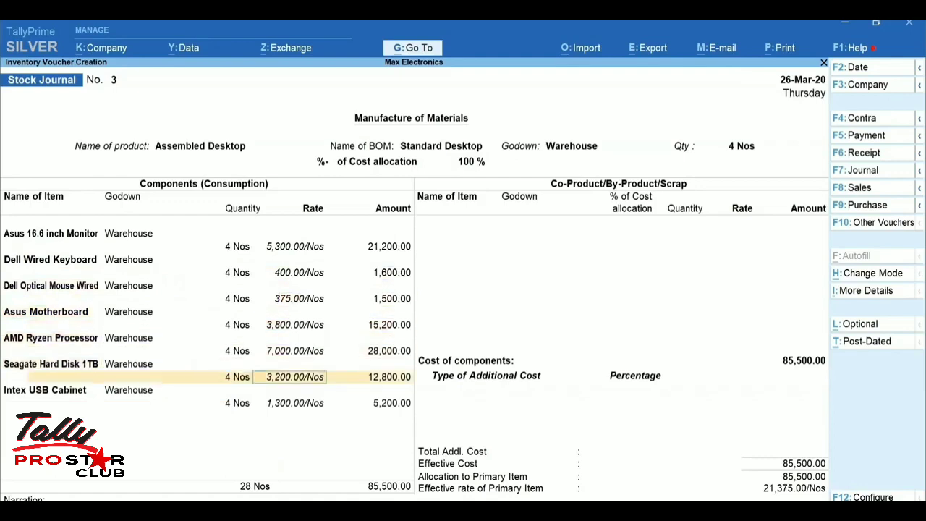
{"action": "key", "text": "Return"}
{"action": "key", "text": "Return"}
{"action": "key", "text": "Return"}
{"action": "key", "text": "Return"}
{"action": "key", "text": "Return"}
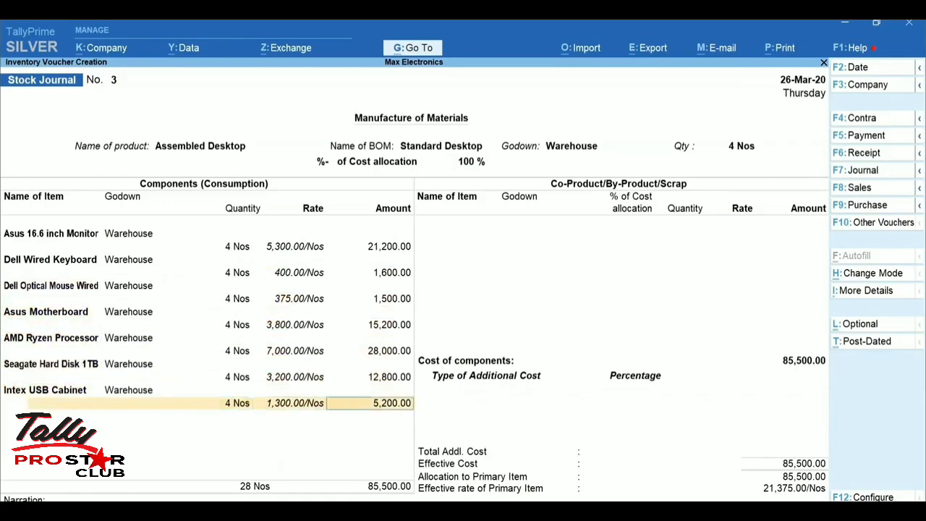
{"action": "key", "text": "Return"}
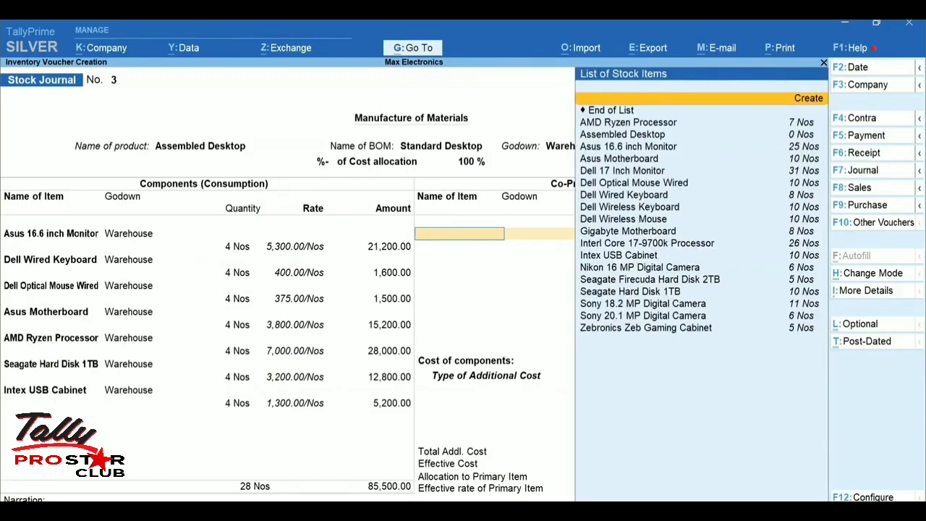
{"action": "key", "text": "Return"}
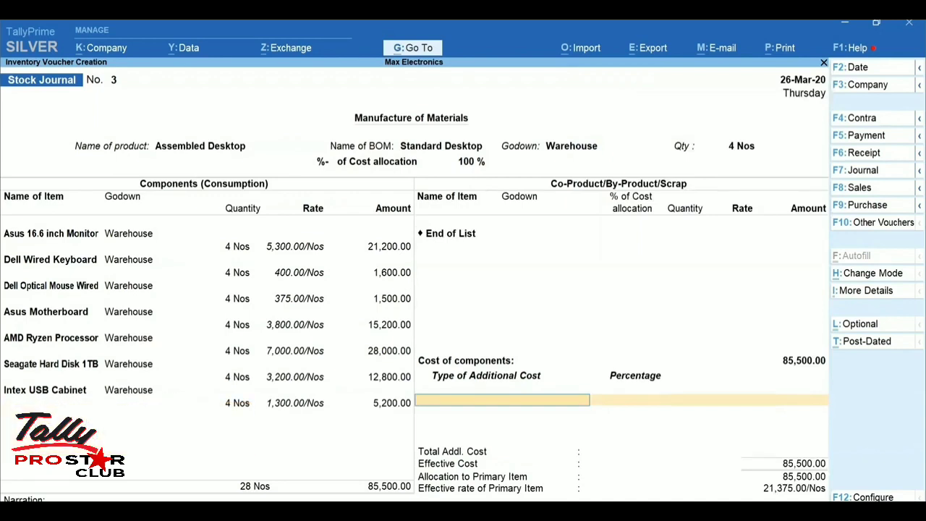
Add Assembly Charges as an additional cost at 10% of the component cost.
{"action": "type", "text": "As"}
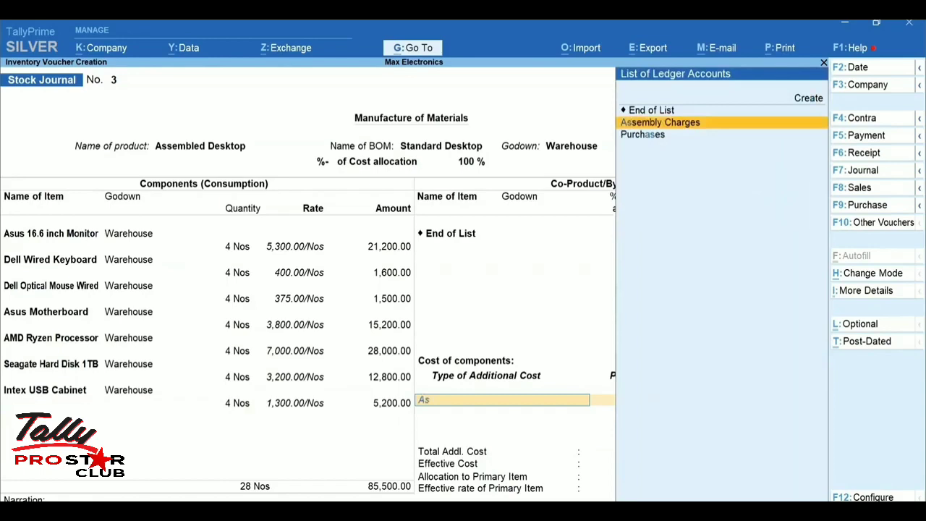
{"action": "key", "text": "Return"}
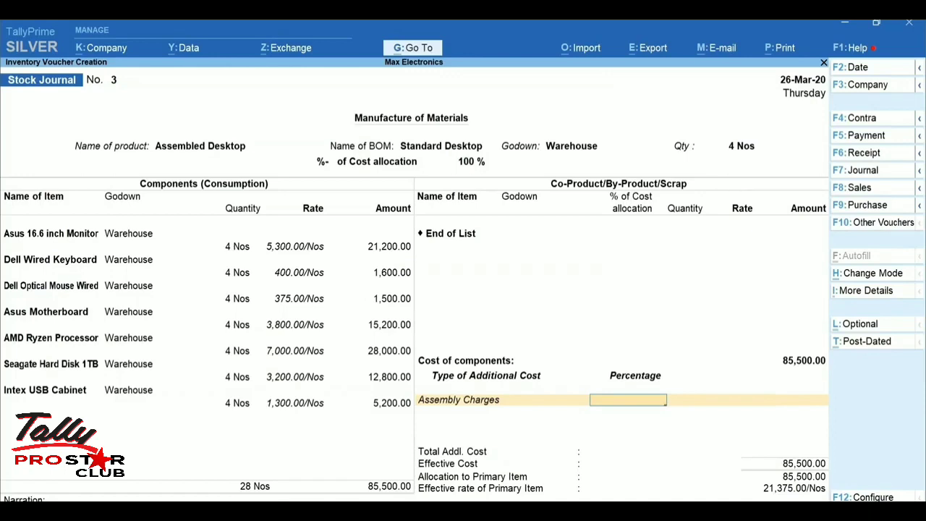
{"action": "type", "text": "10"}
{"action": "key", "text": "Return"}
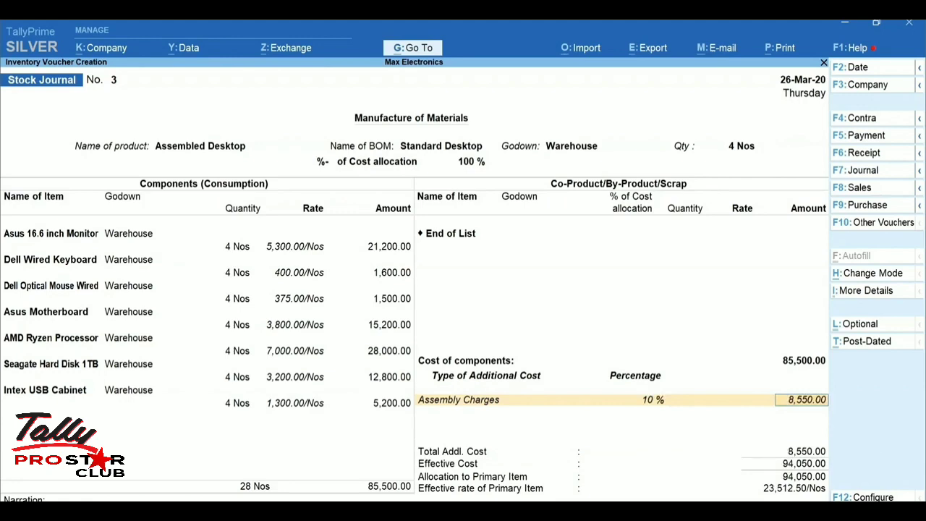
{"action": "key", "text": "Return"}
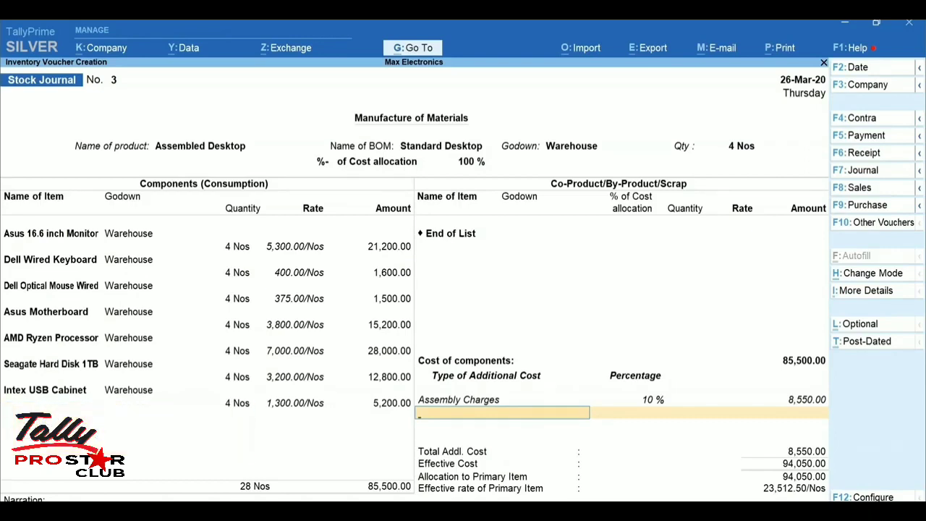
End the additional cost list, leave the narration blank and save the manufacturing voucher.
{"action": "key", "text": "Return"}
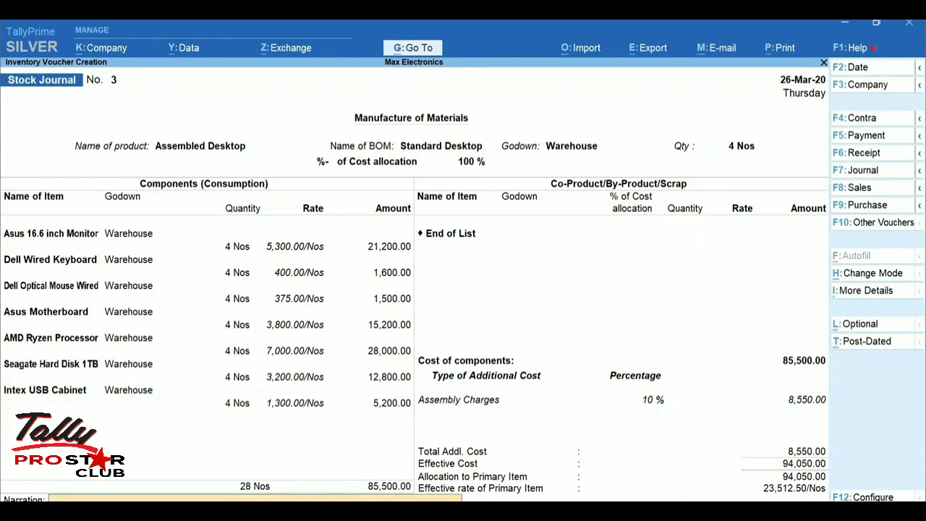
{"action": "key", "text": "Return"}
{"action": "key", "text": "Return"}
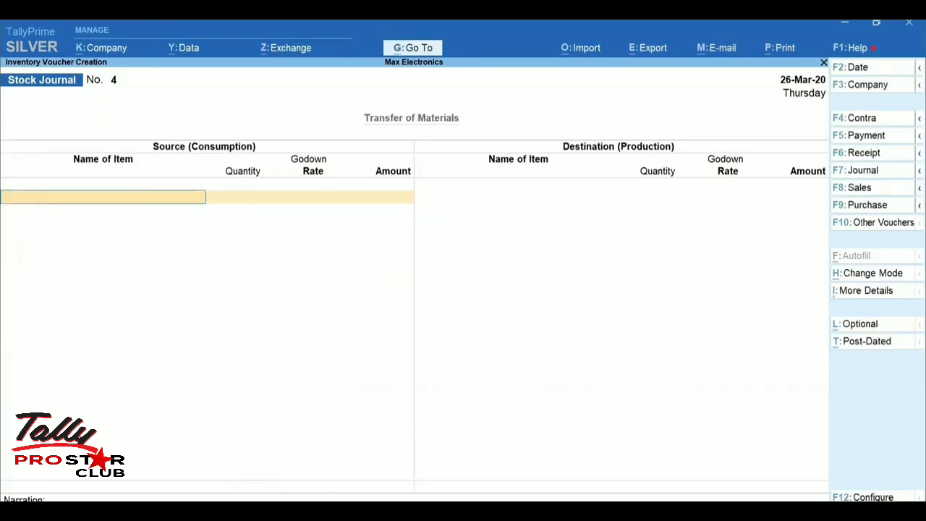